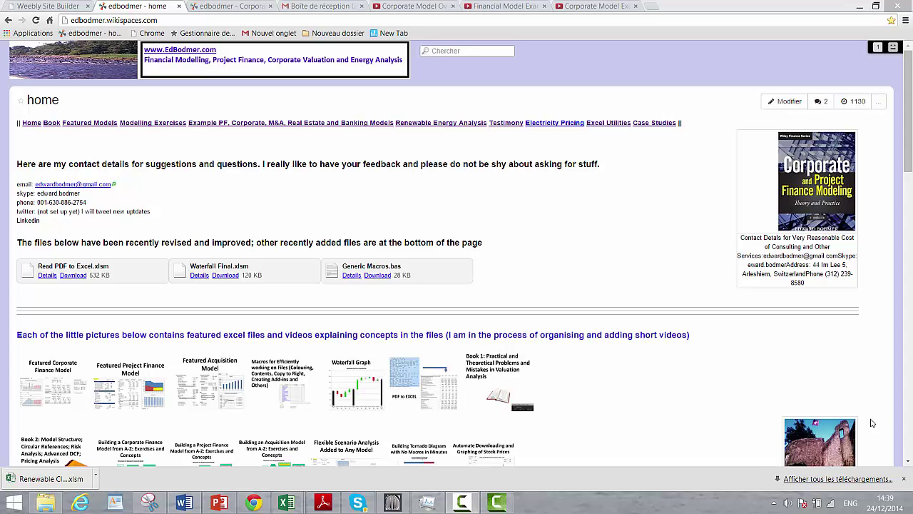
- Open the Corporate Finance Model with Stable Ratios page and scroll to its Files Associated with Videos list
left_click(909, 456)
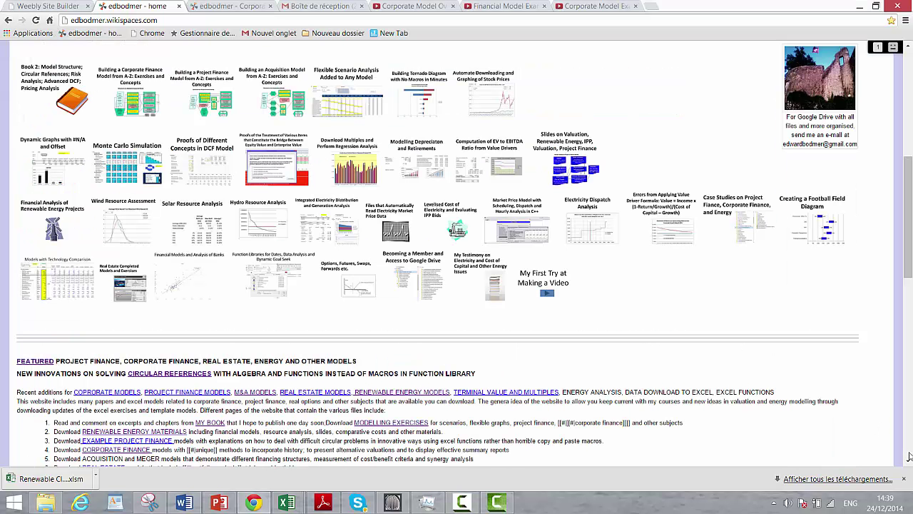
left_click(908, 457)
scroll(909, 456, "up", 10)
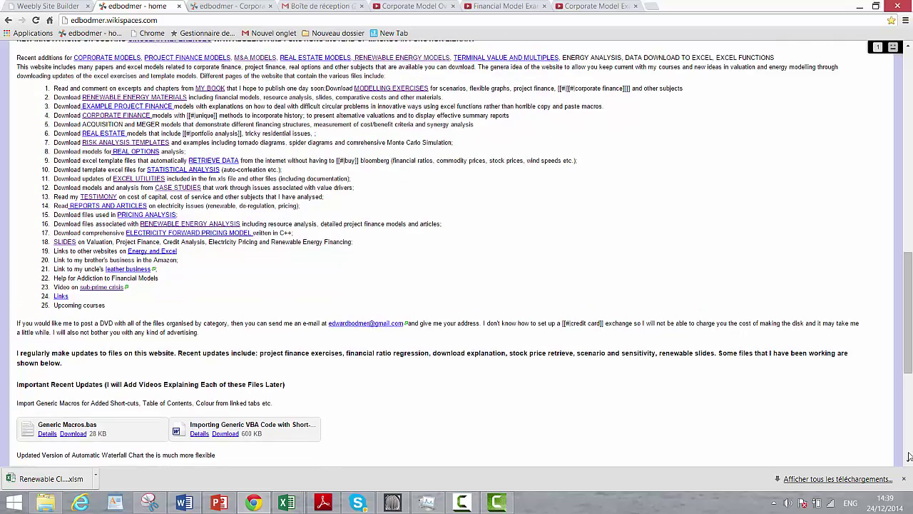
scroll(909, 456, "up", 1)
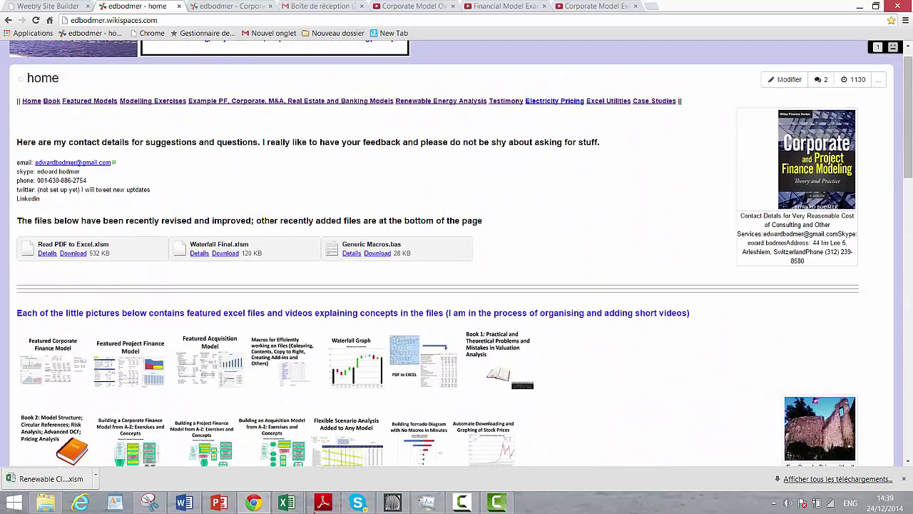
left_click(49, 365)
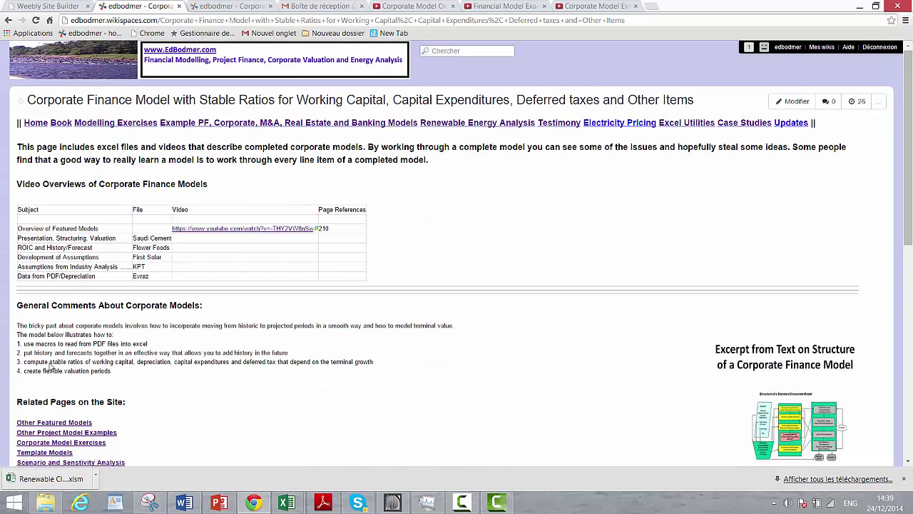
scroll(143, 407, "down", 7)
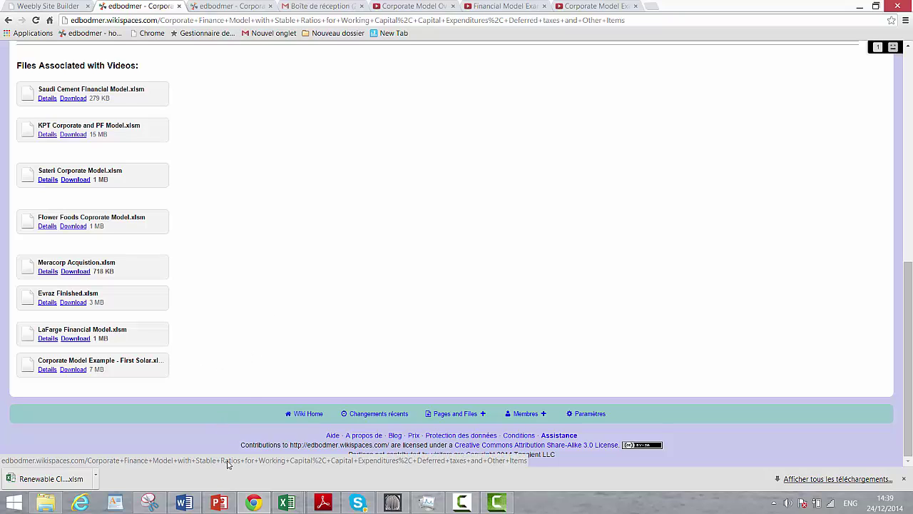
- Open Corporate Model Example - First Solar from the Featured Corporate Finance Models folder
left_click(286, 503)
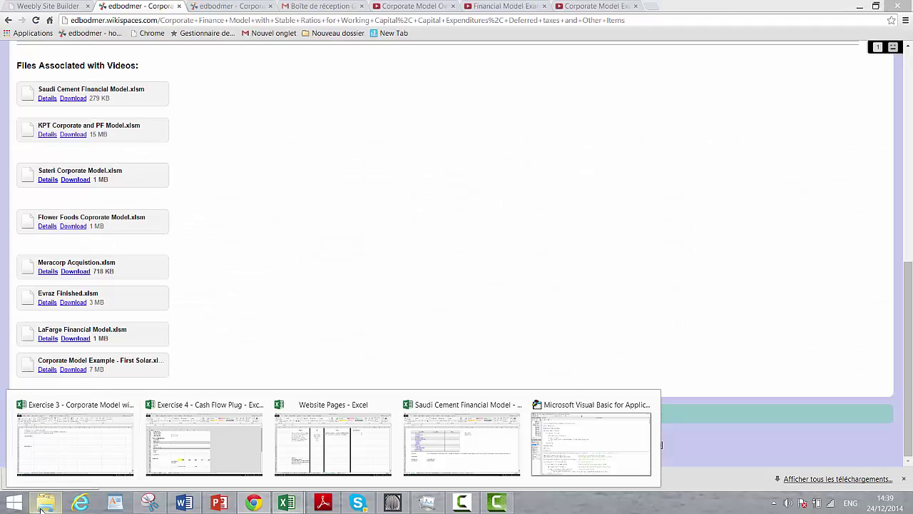
left_click(45, 503)
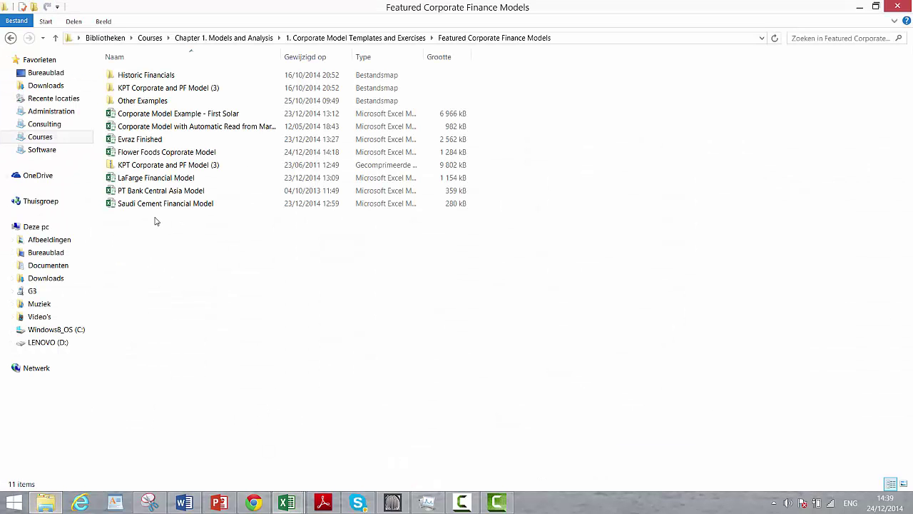
double_click(140, 114)
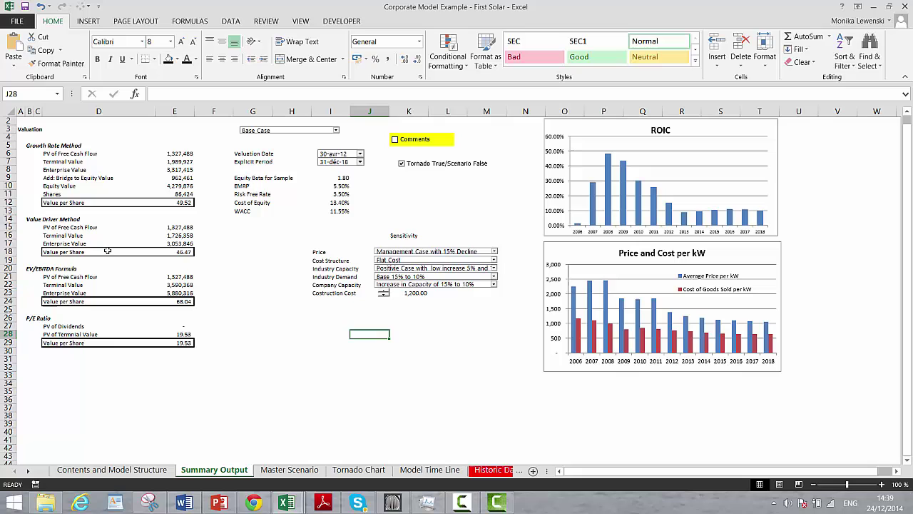
left_click(238, 400)
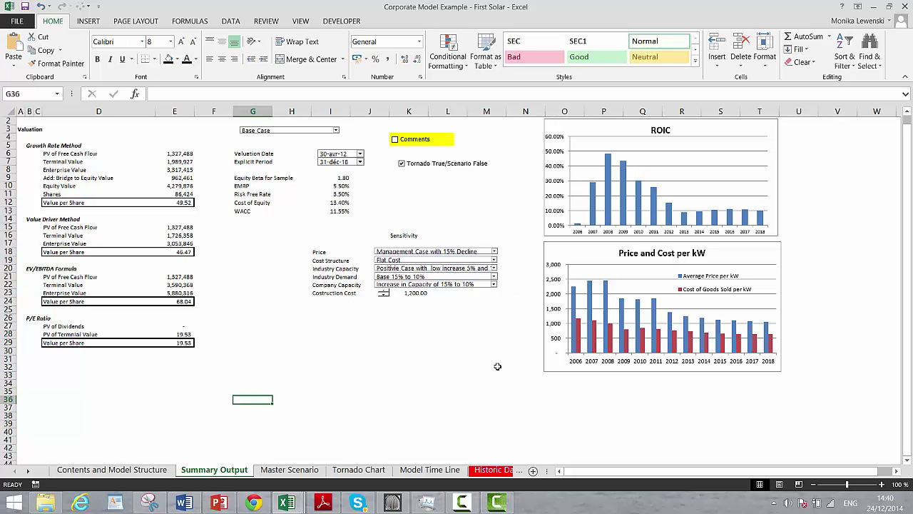
left_click(443, 358)
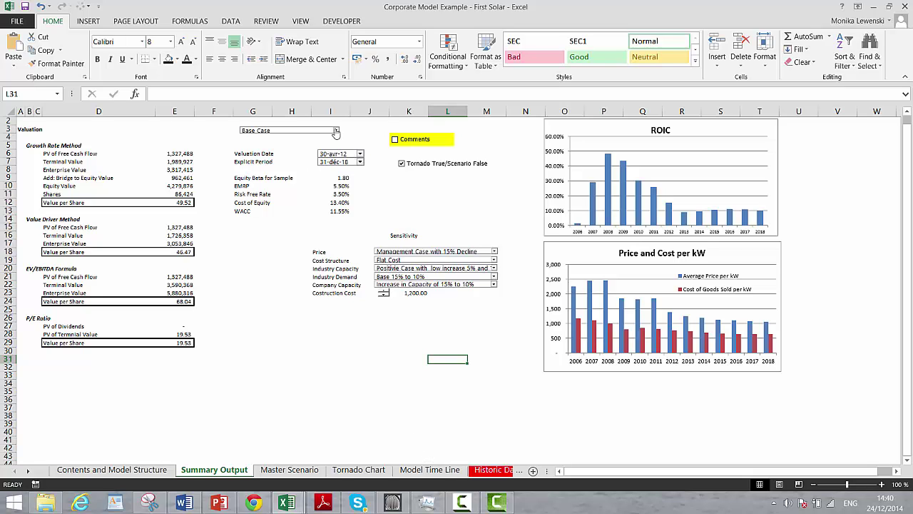
- Switch the valuation scenario from Base Case to Downside Case
left_click(336, 130)
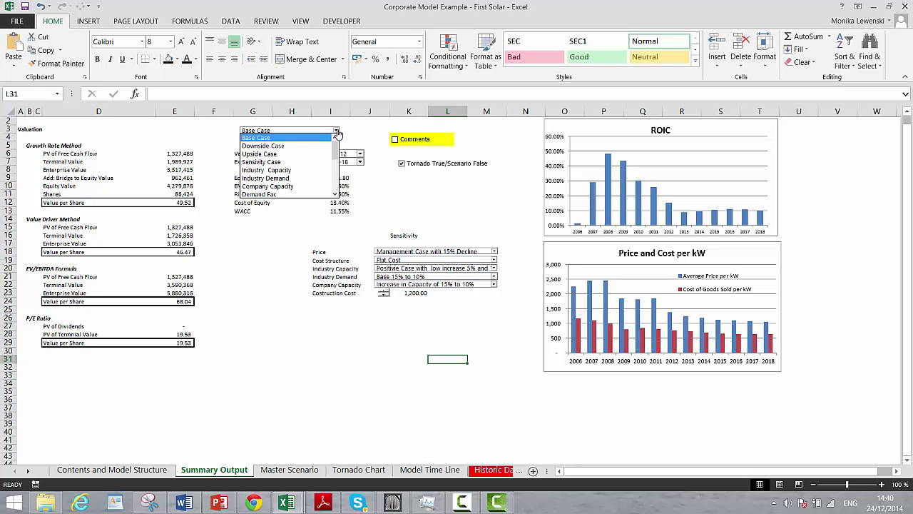
left_click(336, 132)
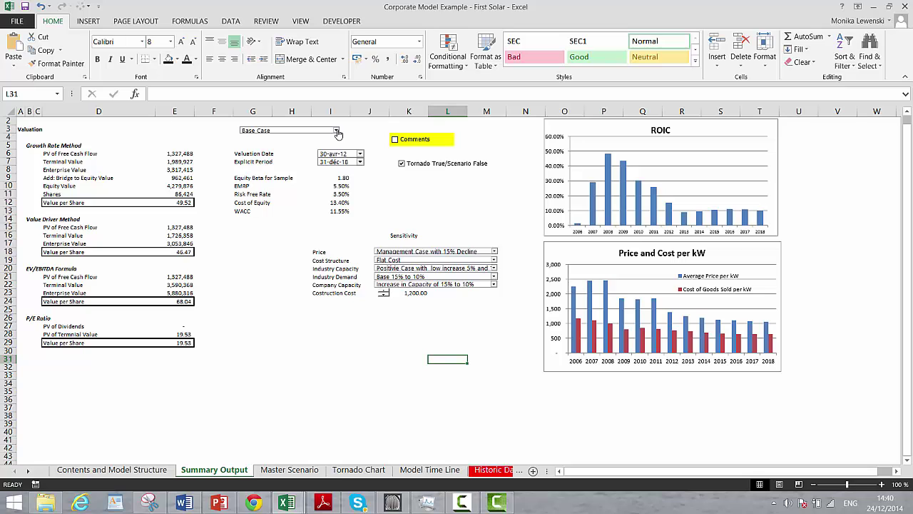
left_click(336, 131)
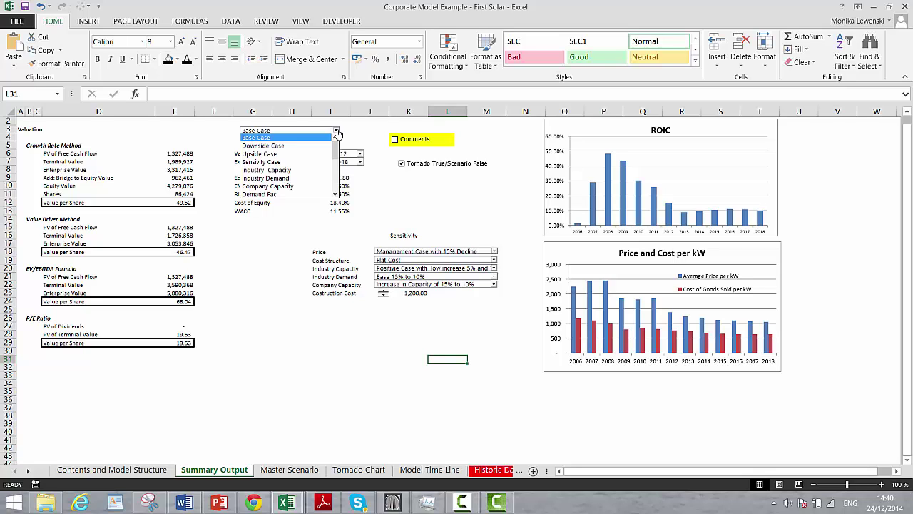
key("Down")
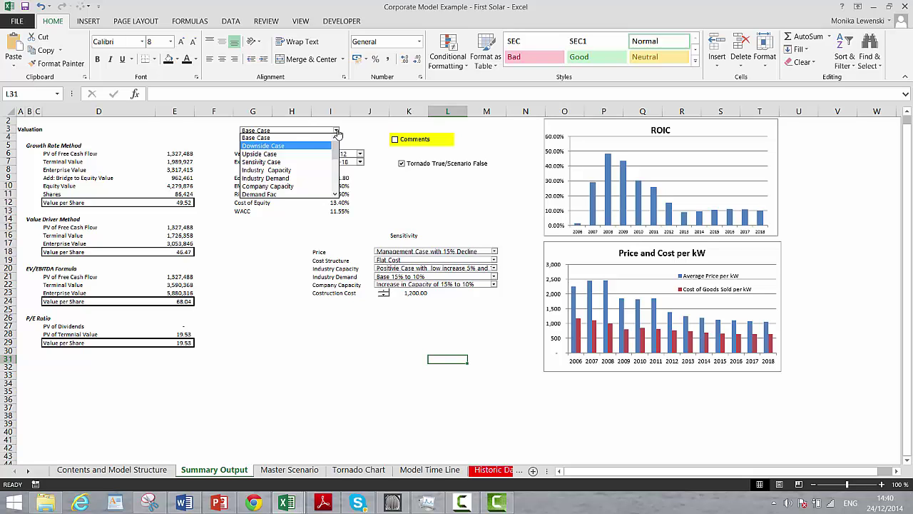
key("Return")
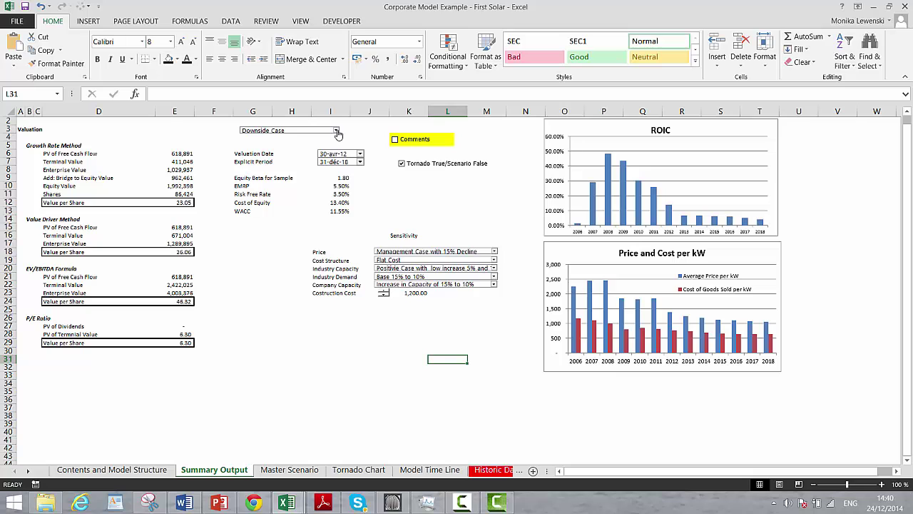
- Apply the Upside Case scenario, then return to Base Case
left_click(336, 131)
key("Down")
key("Return")
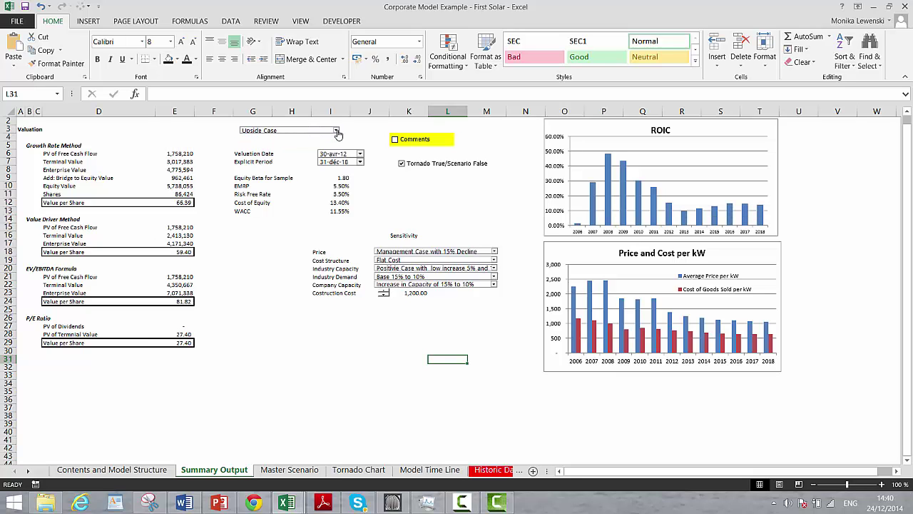
left_click(336, 131)
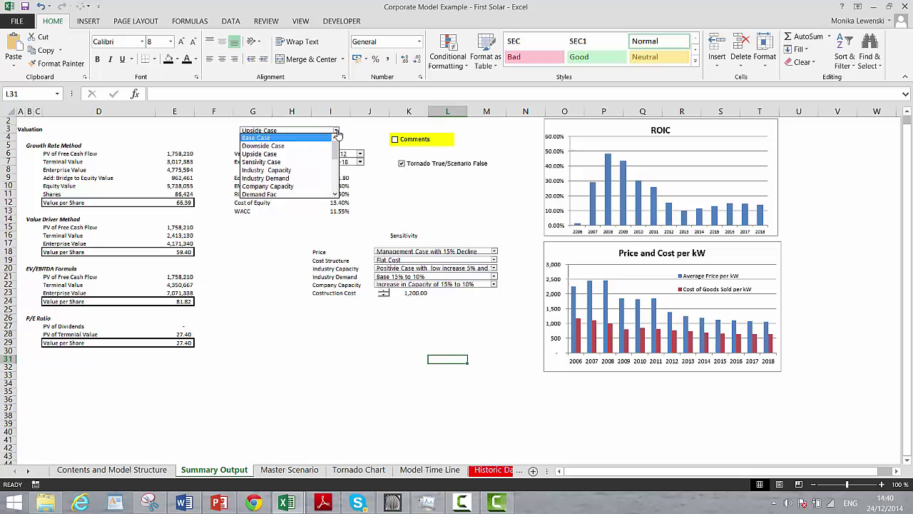
key("Return")
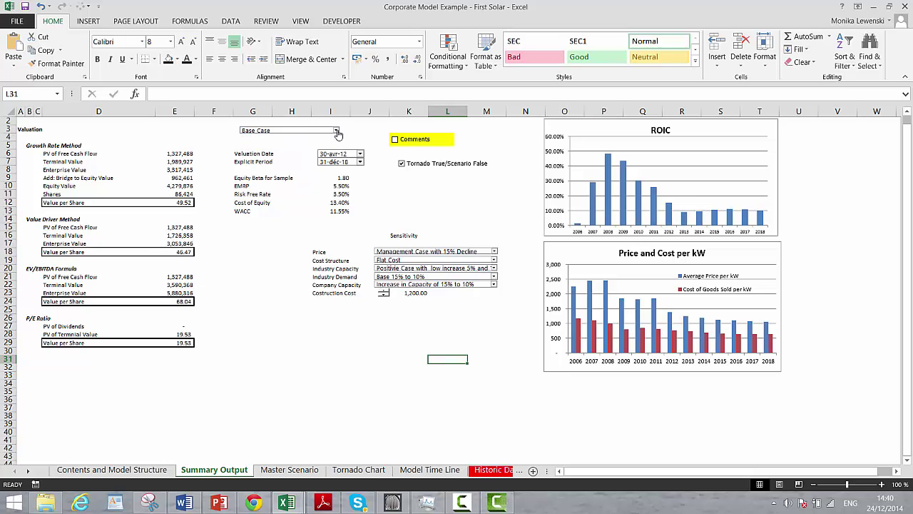
- Try the Downside Case again and switch back to Base Case
left_click(337, 131)
key("Down")
key("Return")
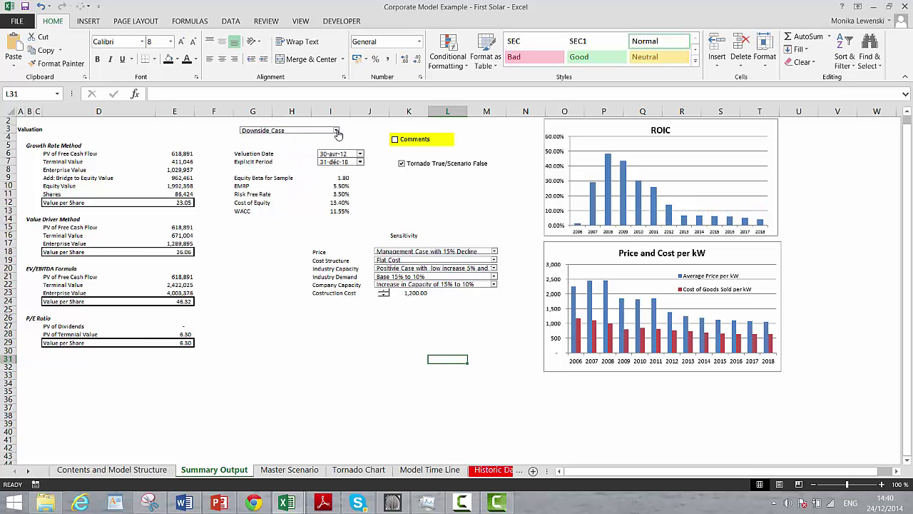
left_click(336, 131)
left_click(285, 141)
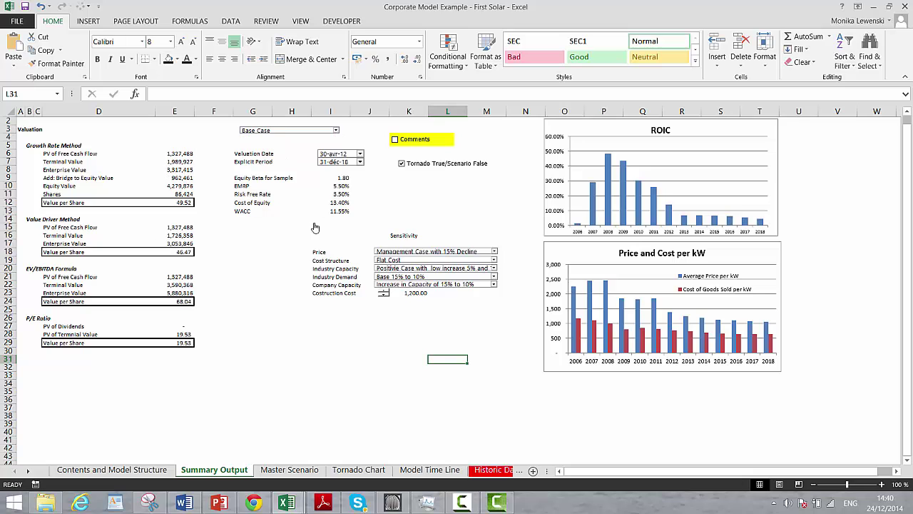
- Select a few cells on the Summary Output sheet, then go to the Master Scenario sheet
left_click(291, 236)
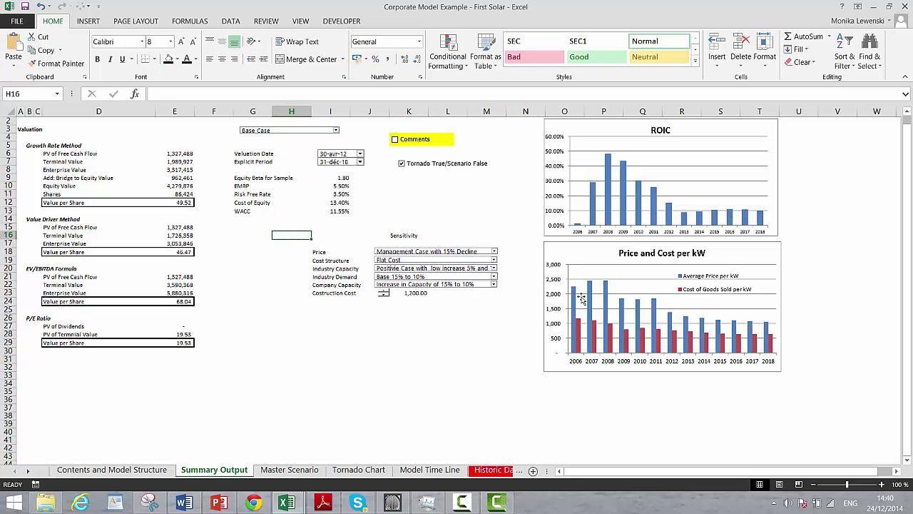
left_click(406, 359)
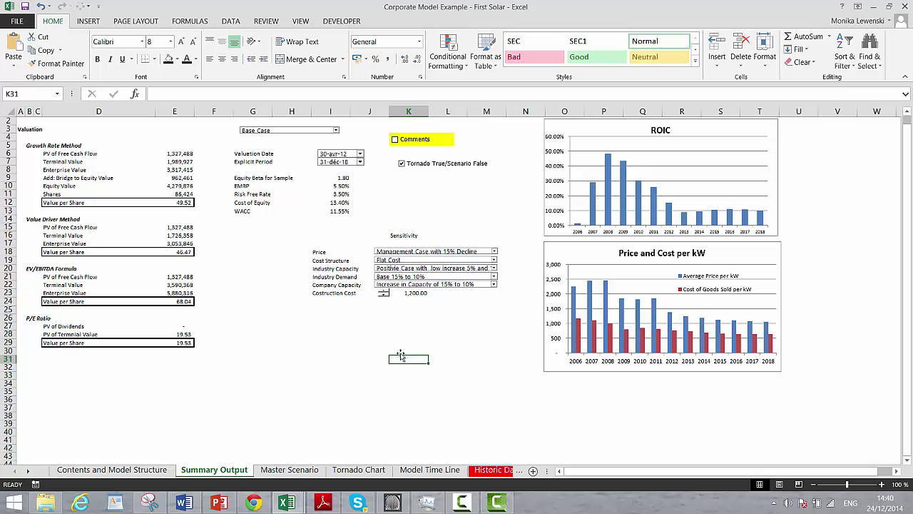
left_click(310, 312)
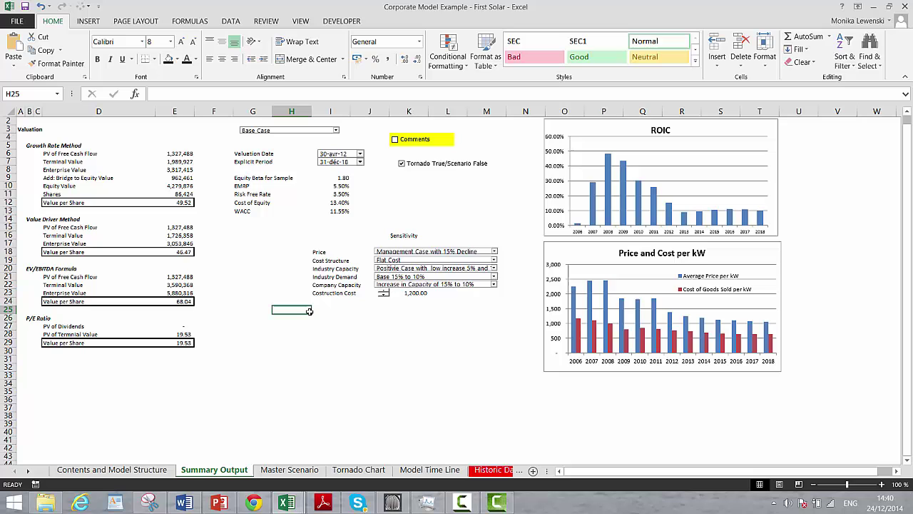
key("ctrl+Page_Down")
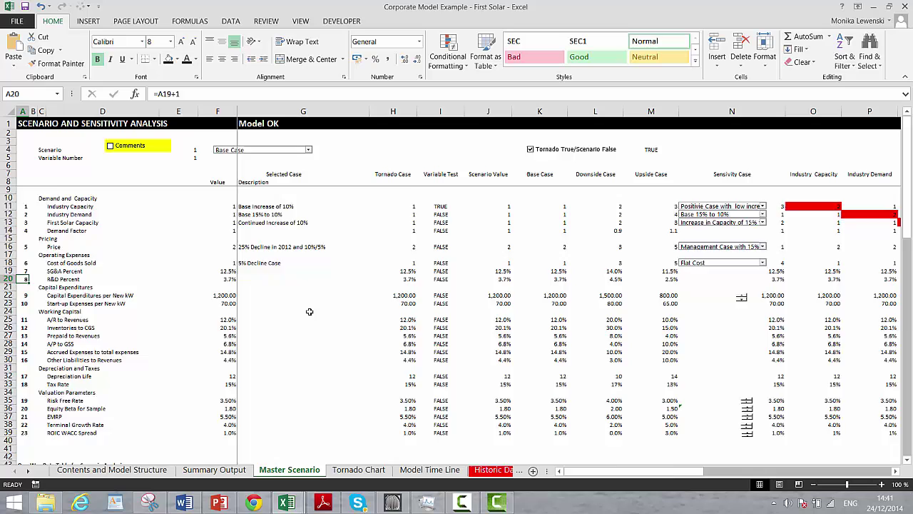
- Decline the incoming Skype call interrupting the Master Scenario review
scroll(310, 312, "down", 10)
scroll(309, 312, "up", 10)
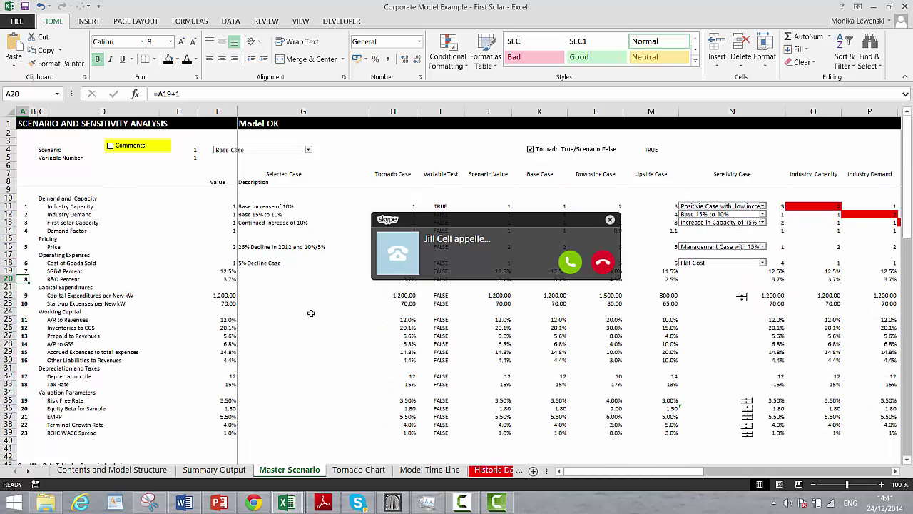
left_click(611, 268)
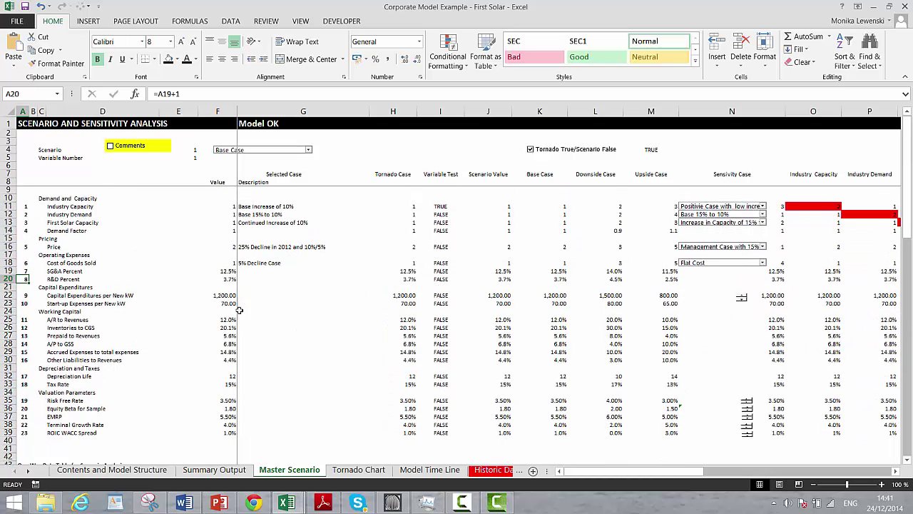
- Inspect the Selected Case, Tornado Case and sensitivity column formulas on Master Scenario
left_click(239, 287)
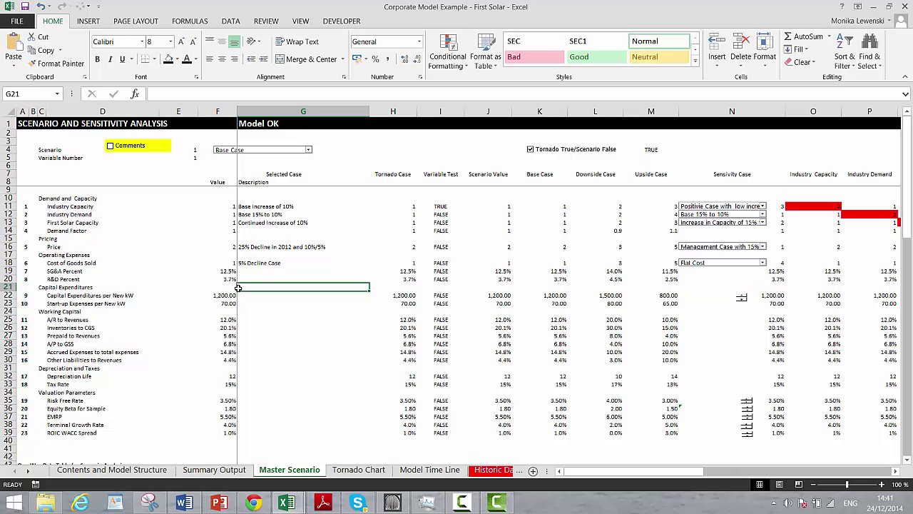
key("Up")
key("Up")
key("Up")
key("Up")
key("Up")
key("Up")
key("Up")
key("Up")
key("Up")
key("Up")
key("Up")
key("Up")
key("Up")
key("Up")
key("Up")
key("Up")
key("Up")
key("Up")
key("Up")
key("Up")
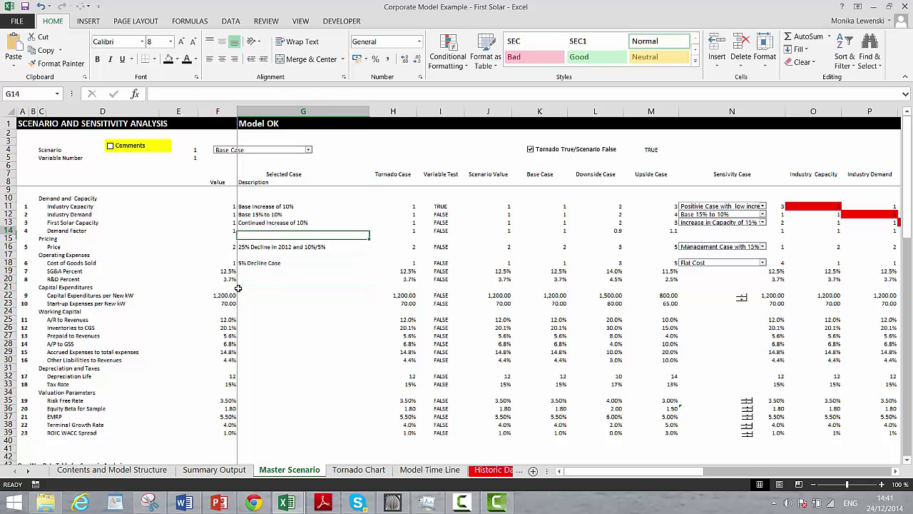
key("Down")
key("Down")
key("Down")
key("Down")
key("Down")
key("Down")
key("Down")
key("Down")
key("Down")
key("Down")
key("Down")
key("Down")
key("Down")
key("Down")
key("Down")
key("Down")
key("Down")
key("Down")
key("Down")
key("Down")
key("Down")
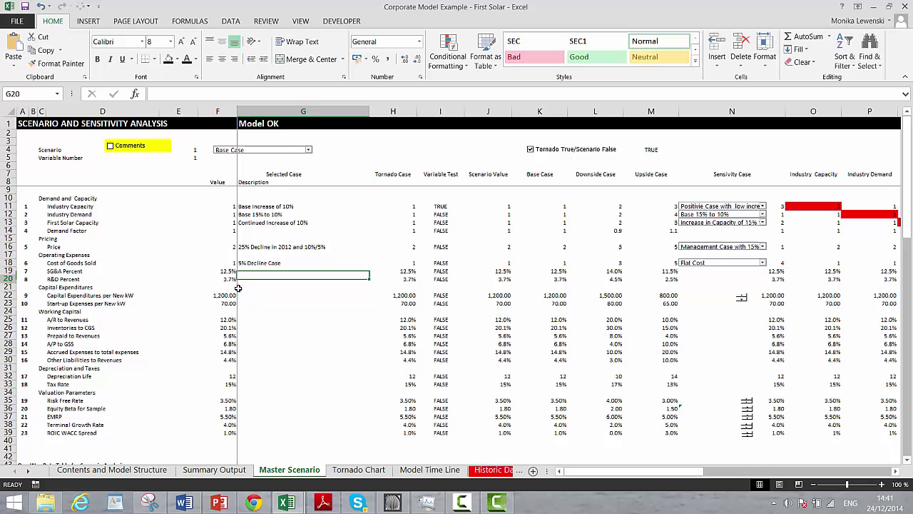
key("Right")
key("Right")
key("Right")
key("Right")
key("Right")
key("Right")
key("Right")
key("Right")
key("Right")
key("Right")
key("Right")
key("Right")
key("Right")
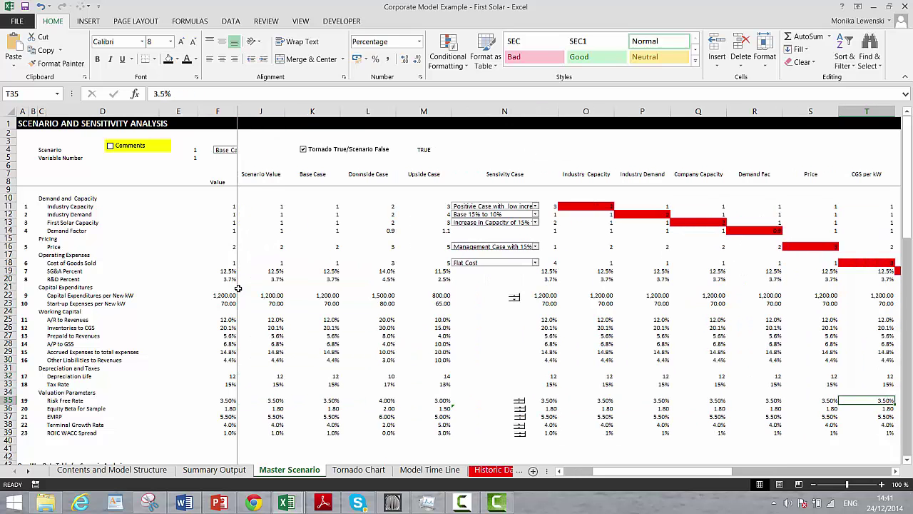
key("Right")
key("Left")
key("Left")
key("Left")
key("Up")
key("Up")
key("Up")
key("Up")
key("Up")
key("Up")
key("Up")
key("Up")
key("Up")
key("Up")
key("Up")
key("Up")
key("Up")
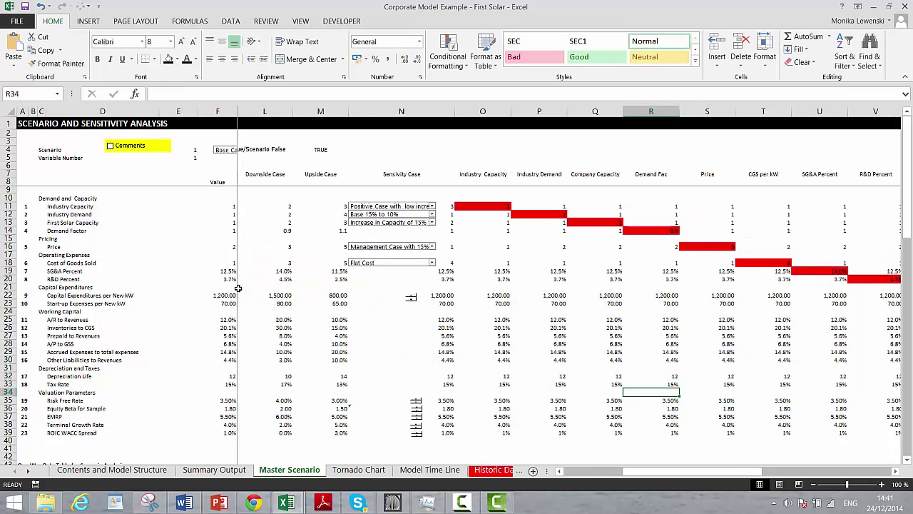
key("Up")
key("Up")
key("Up")
key("Up")
key("Up")
key("Up")
key("Up")
key("Up")
key("Up")
key("Up")
key("Up")
key("Left")
key("Left")
key("Left")
key("Left")
key("Left")
key("Left")
key("Left")
key("Left")
key("Left")
key("Left")
key("Left")
key("Left")
key("Left")
key("Left")
key("Left")
key("Left")
key("Left")
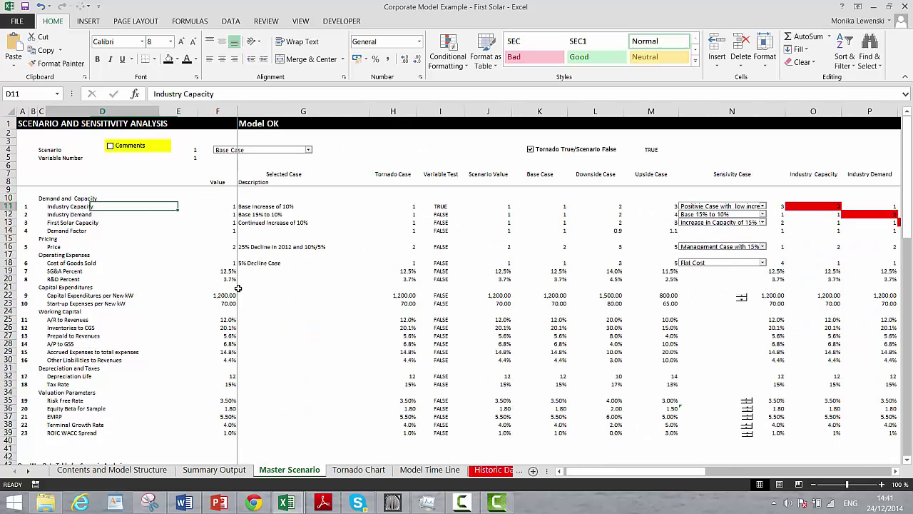
- Browse the input labels from Demand Factor down to Prepaid to Revenues, then go to Tornado Chart
key("Down")
key("Right")
key("Right")
key("Right")
key("Down")
key("Down")
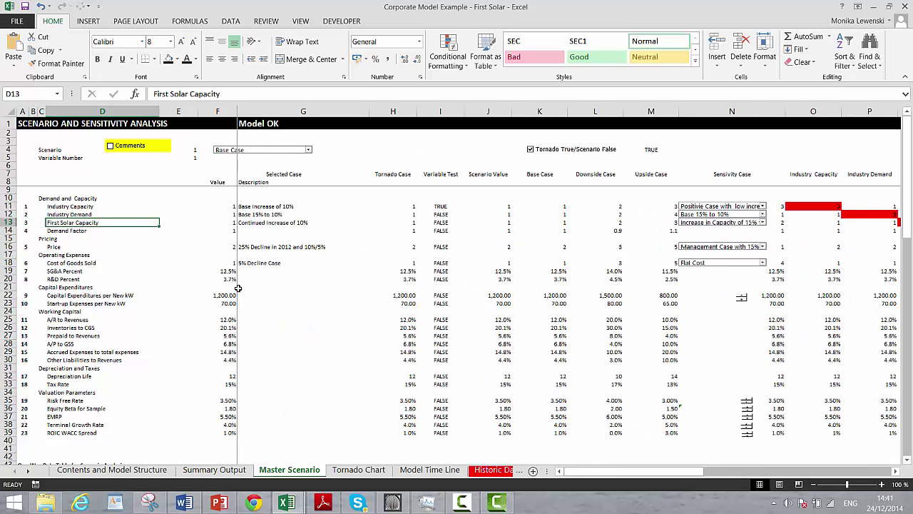
key("Up")
key("Down")
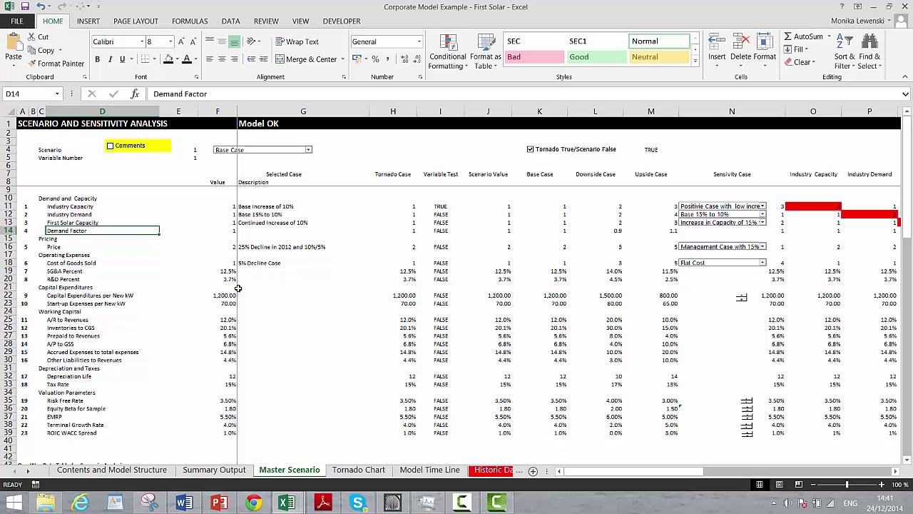
key("Down")
key("Down")
key("Down")
key("Down")
key("Down")
key("Down")
key("Down")
key("Down")
key("Down")
key("Down")
key("Down")
key("Down")
key("Down")
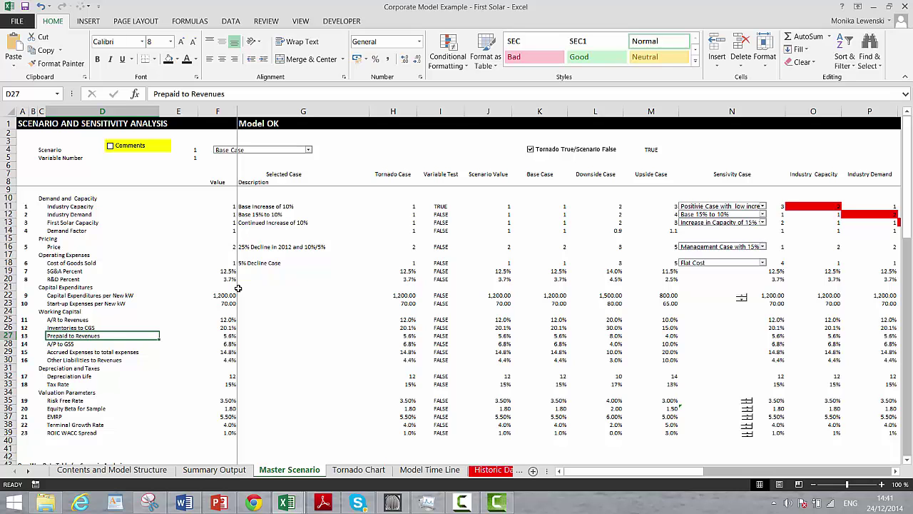
key("ctrl+Page_Down")
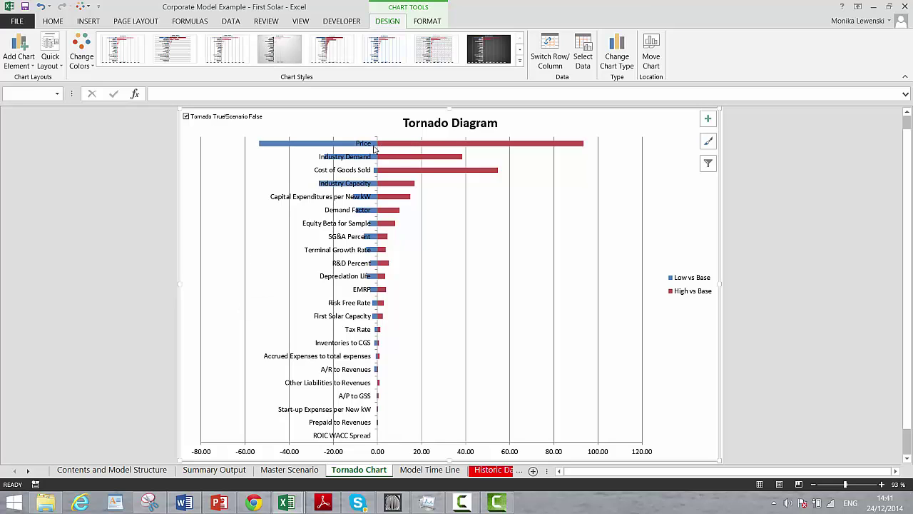
- Page through Model Time Line, Historic Data (checking the 2004 depreciation formula) and Valuation Inputs to Operating Analysis
key("ctrl+Page_Down")
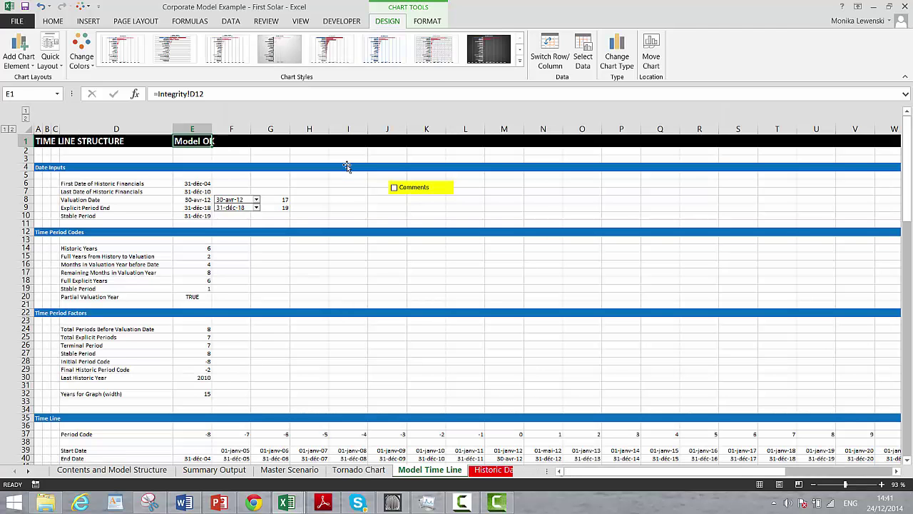
key("ctrl+Page_Down")
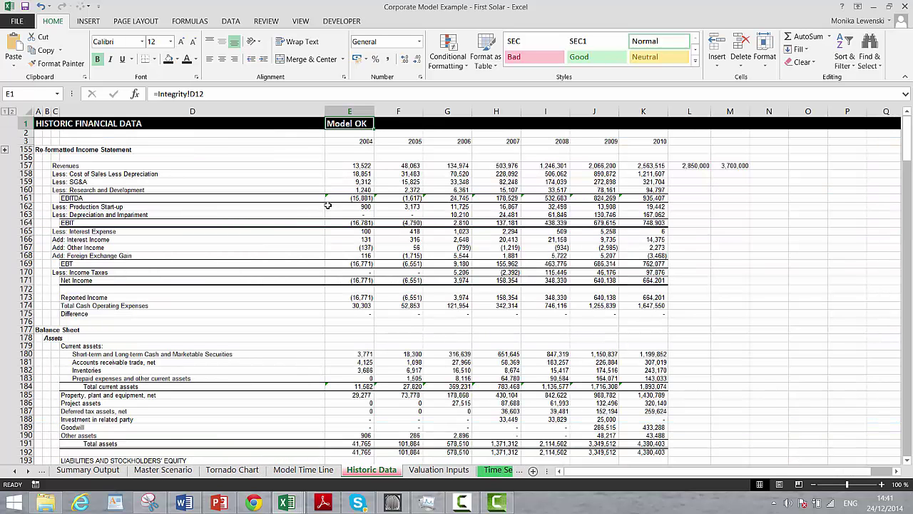
left_click(341, 213)
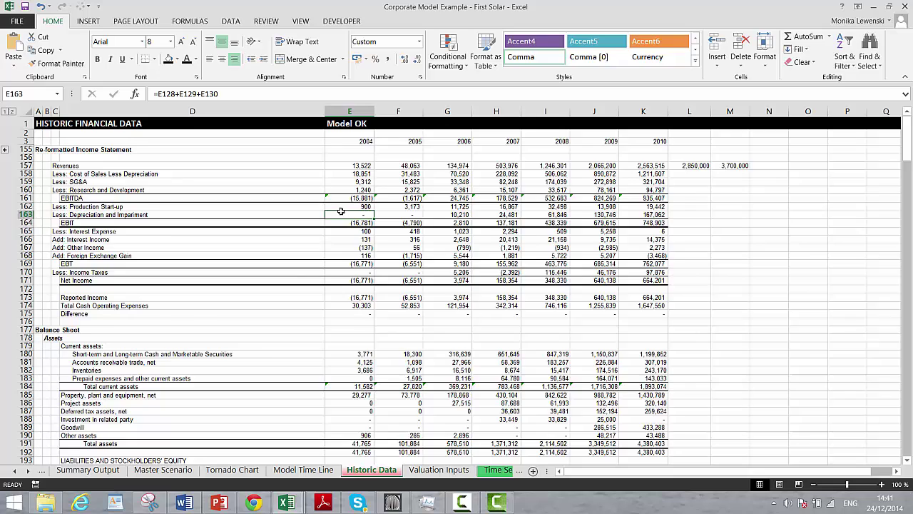
key("ctrl+Page_Down")
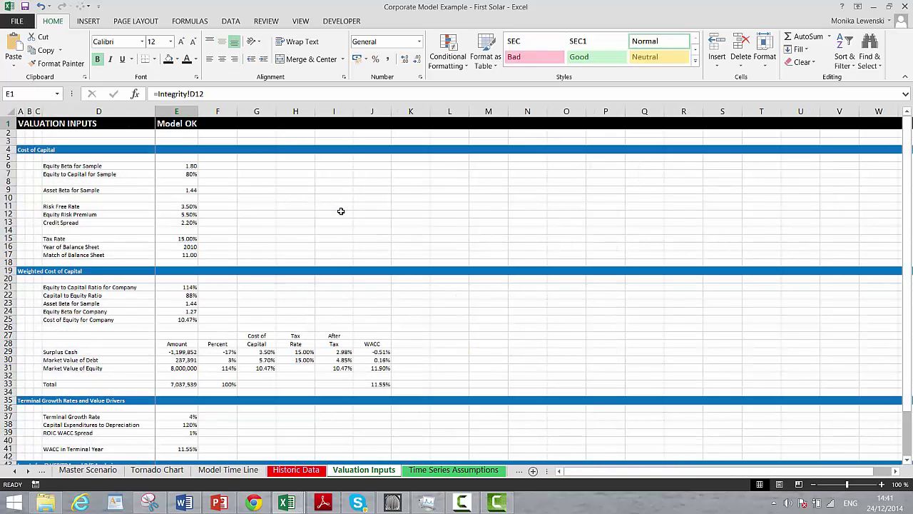
key("ctrl+Page_Down")
key("ctrl+Page_Down")
- Review the Operating Analysis capital expenditure block, including the Cost per MW of New Capacity row
left_click(331, 225)
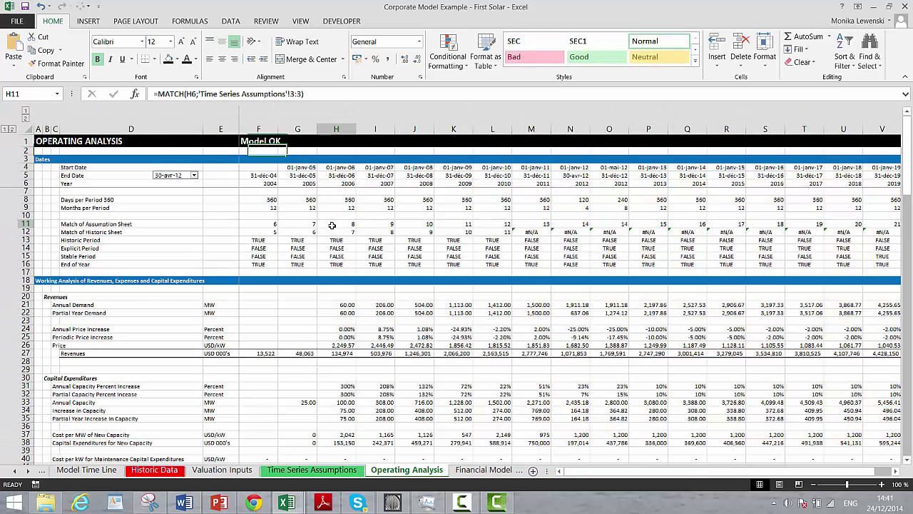
key("Home")
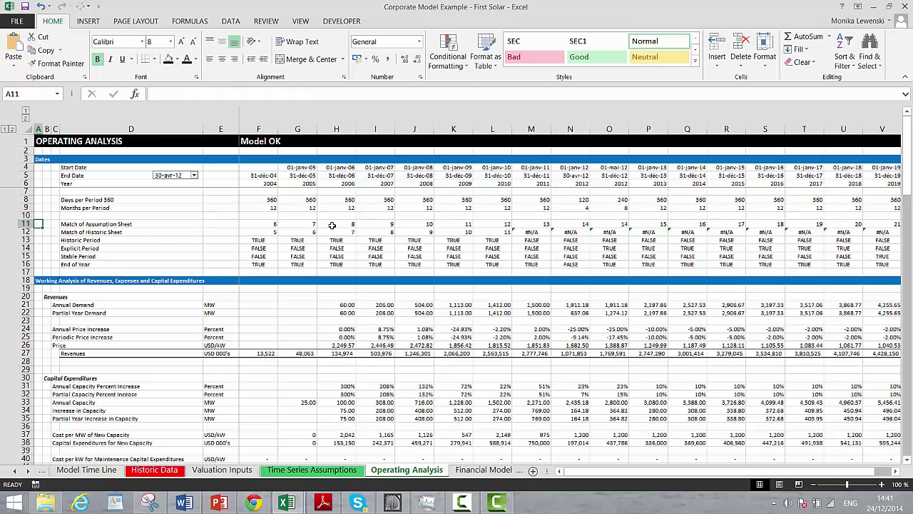
key("Down")
key("Down")
key("Down")
key("Down")
key("Down")
key("Down")
key("Down")
key("Down")
key("Down")
key("Down")
key("Down")
key("Down")
key("Down")
key("Down")
key("Down")
key("Down")
key("Down")
key("Down")
key("Down")
key("Down")
key("Down")
key("Down")
key("Down")
key("Down")
key("Down")
key("Down")
key("Down")
key("Down")
key("Down")
key("Up")
key("Up")
key("Up")
key("Up")
key("Up")
key("Up")
key("Up")
key("Up")
key("Up")
key("Up")
key("Up")
key("Up")
key("Up")
key("Up")
key("Up")
key("Up")
key("Up")
key("Up")
key("Up")
key("Up")
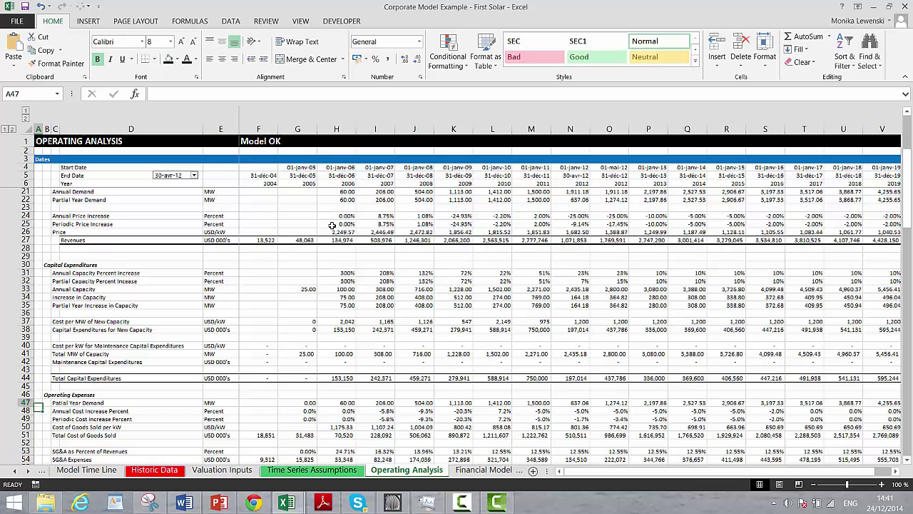
key("Up")
key("Up")
key("Up")
key("Up")
key("Up")
key("Down")
key("Down")
key("Down")
key("Down")
key("Down")
key("Down")
key("Down")
key("Down")
key("Down")
key("Down")
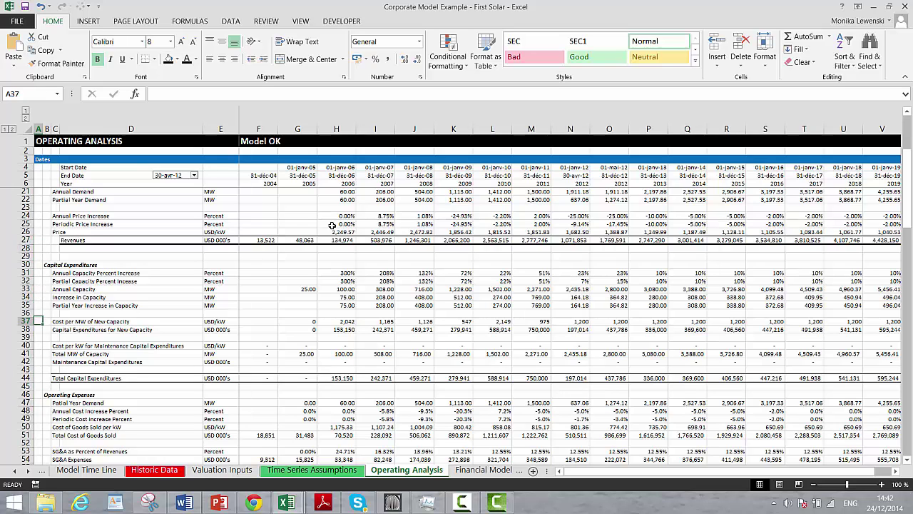
key("Right")
key("Right")
key("Right")
key("Right")
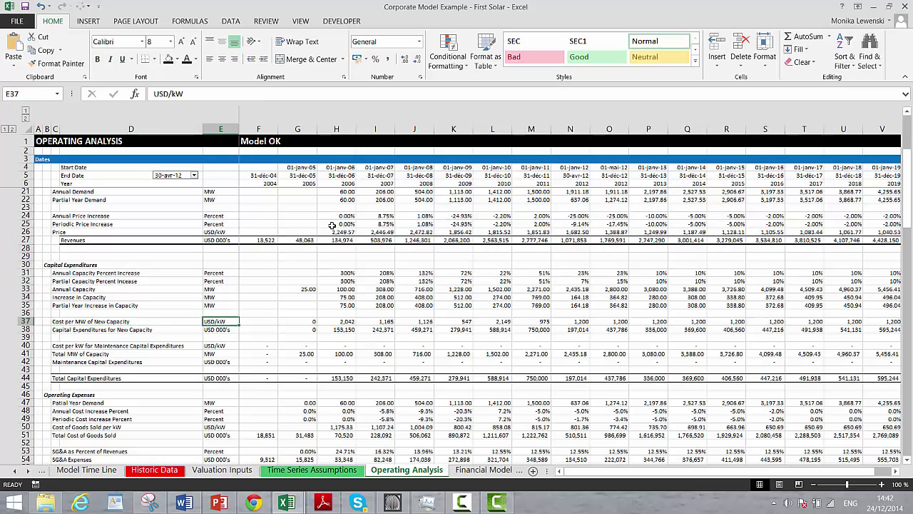
key("Up")
key("Up")
key("Up")
key("Up")
key("Up")
key("Up")
key("Up")
key("Up")
key("Up")
key("Down")
key("Down")
key("Down")
key("Down")
key("Down")
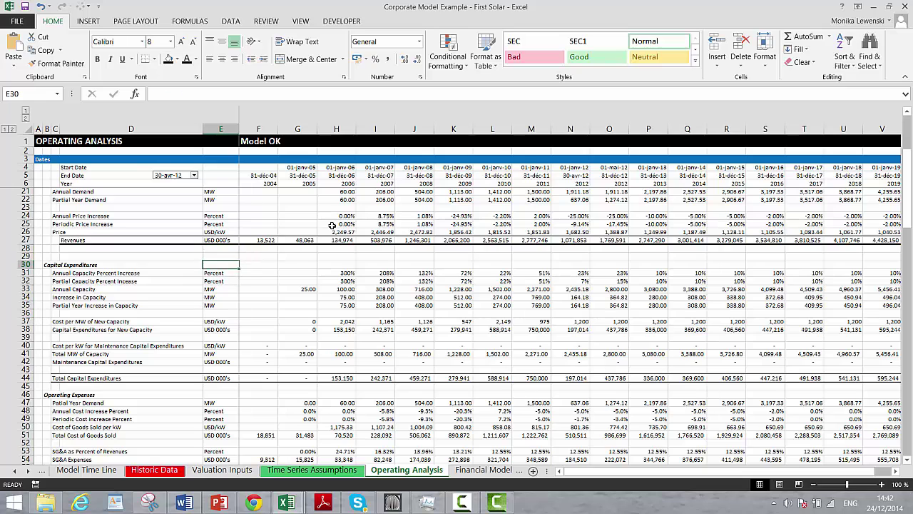
- Trace Annual Capacity and Increase in Capacity formulas to Total Capital Expenditures, then open Financial Model
key("Right")
key("Right")
key("Down")
key("Right")
key("Right")
key("Right")
key("Right")
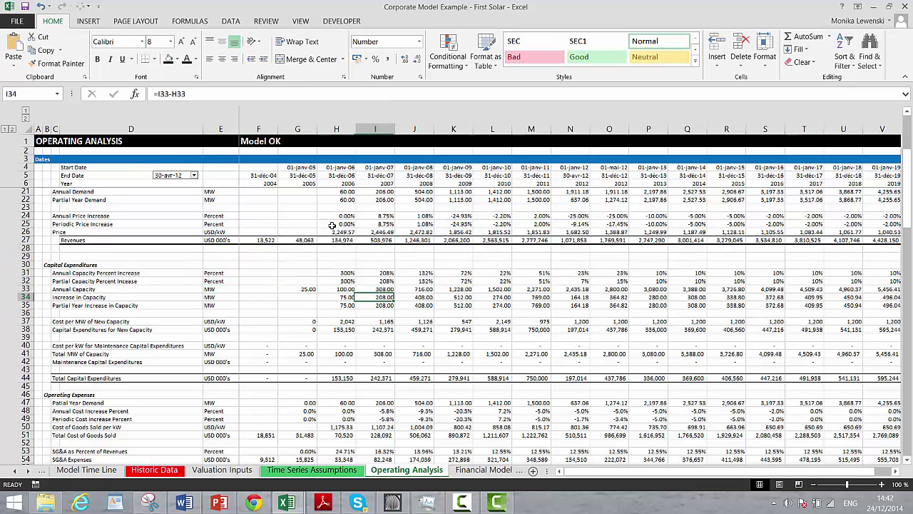
key("Right")
key("Right")
key("Right")
key("Right")
key("Right")
key("Right")
key("Right")
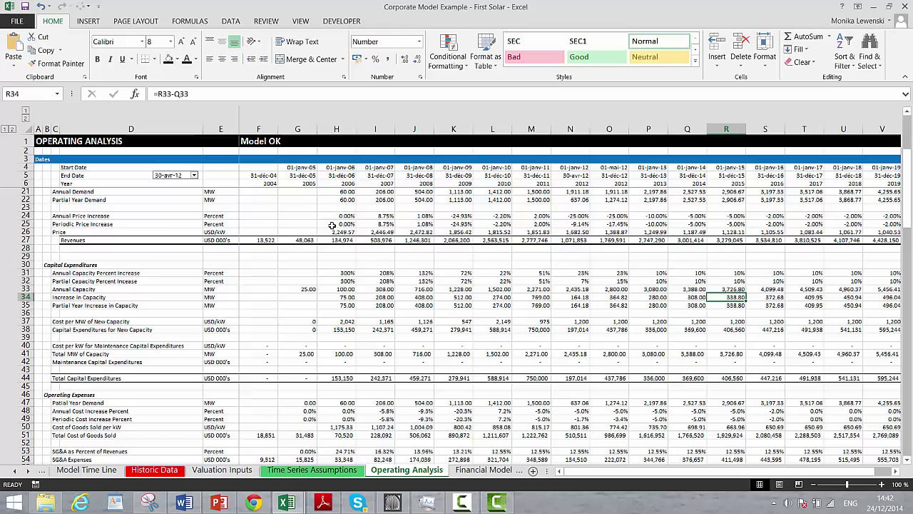
key("Down")
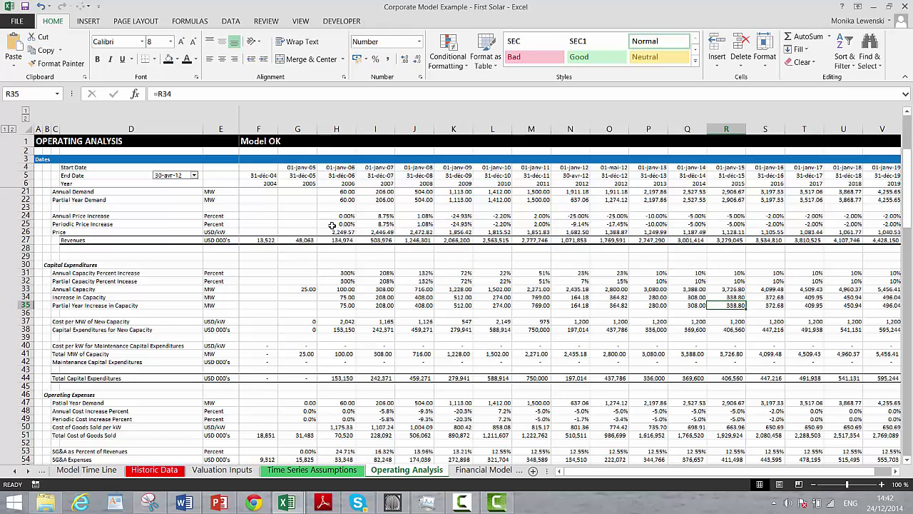
key("Down")
key("Down")
key("Down")
key("Down")
key("Down")
key("Down")
key("Down")
key("Down")
key("Down")
key("Down")
key("Down")
key("Down")
key("Down")
key("Down")
key("Down")
key("Down")
key("Down")
key("Down")
key("Down")
key("Down")
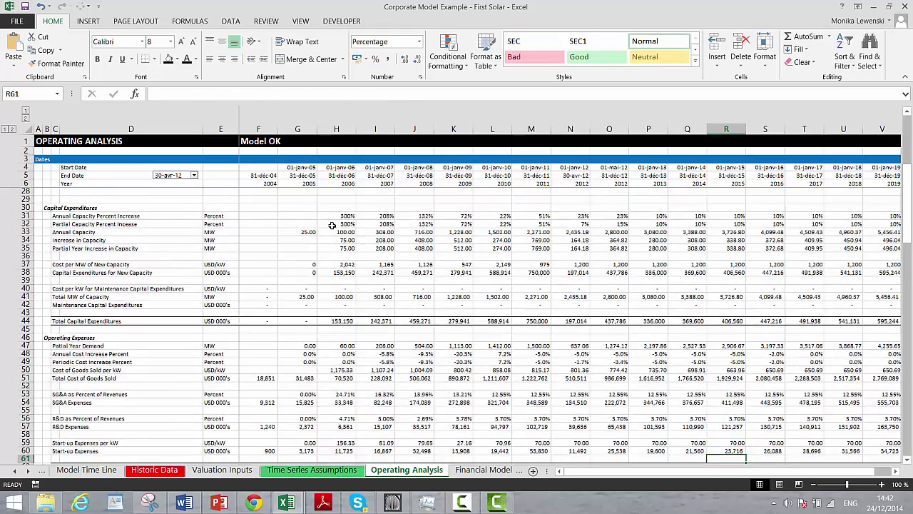
key("Down")
key("Up")
key("Up")
key("Up")
key("Up")
key("Up")
key("Up")
key("Up")
key("Up")
key("Up")
key("Up")
key("Up")
key("Up")
key("Up")
key("Up")
key("Up")
key("Up")
key("Up")
key("Up")
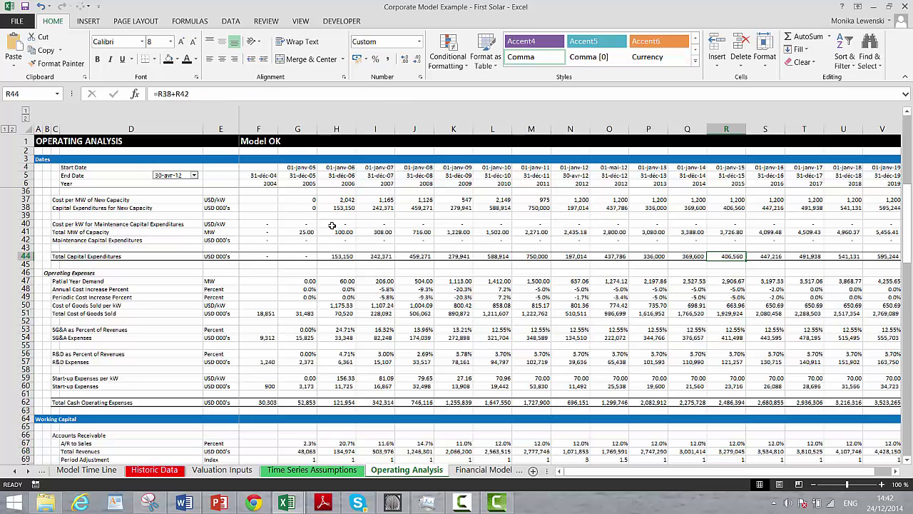
key("Down")
key("Down")
key("Down")
key("Down")
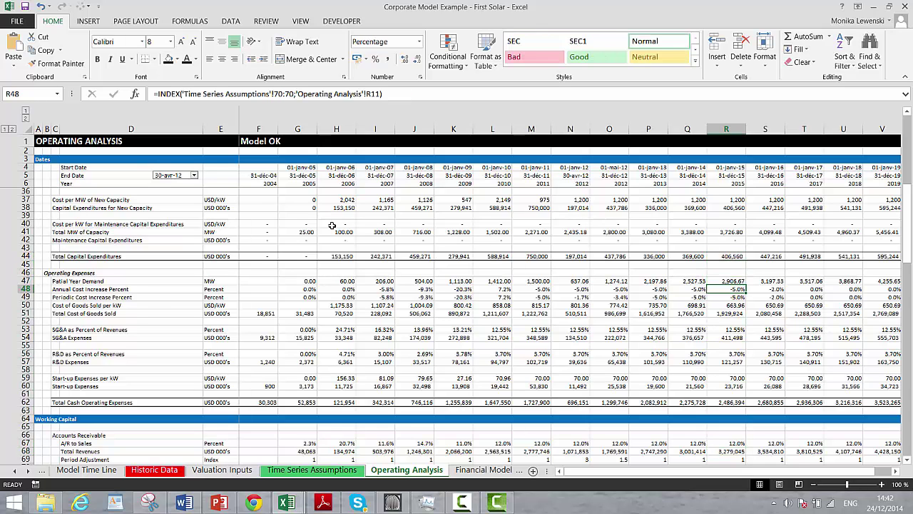
key("ctrl+Page_Down")
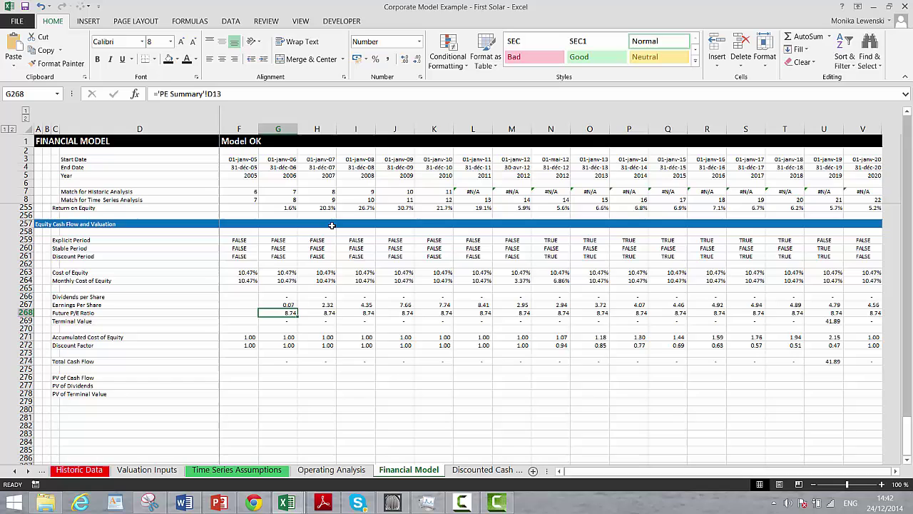
- Open Discounted Cash Flow, decline the Skype call, check the F21 Explicit Period formula, then go to Integrity
key("ctrl+Page_Down")
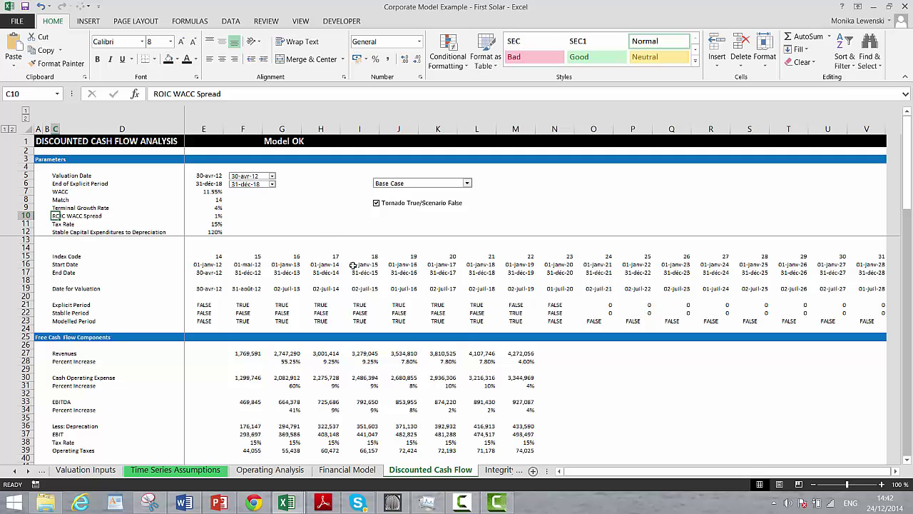
left_click(256, 239)
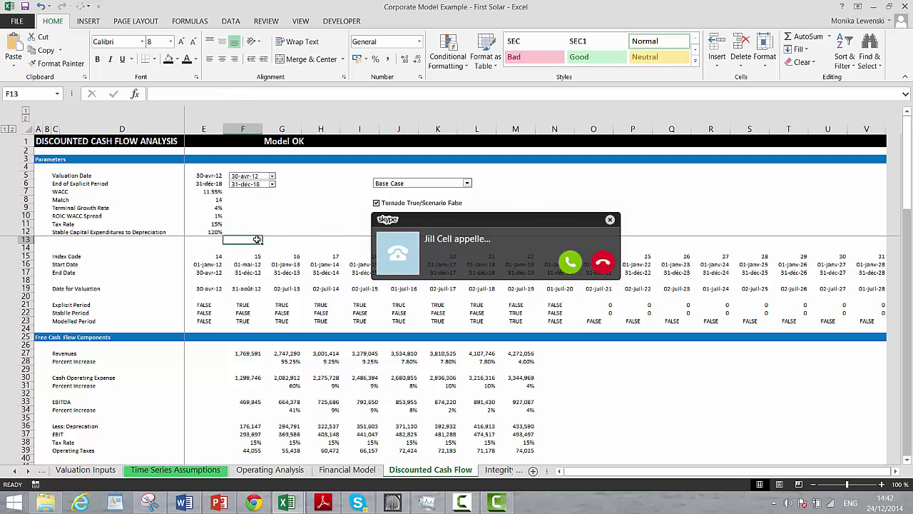
left_click(603, 262)
left_click(236, 304)
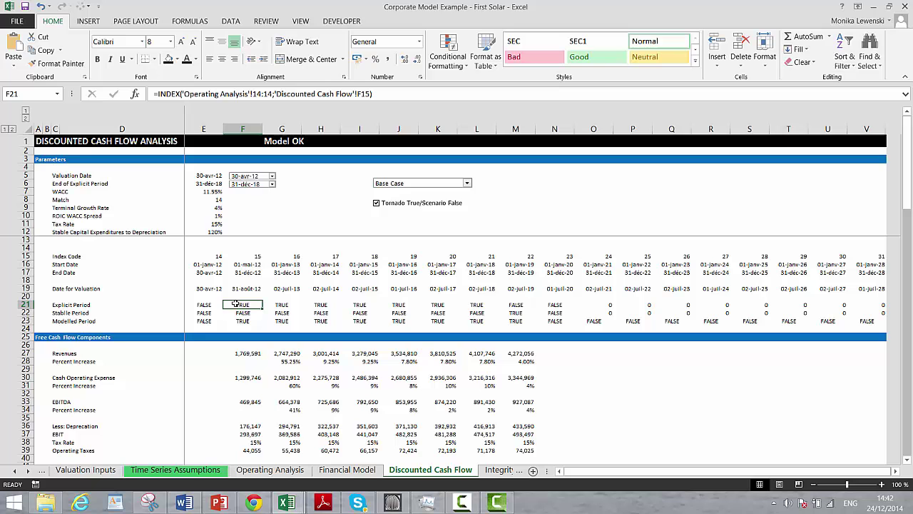
key("ctrl+Page_Down")
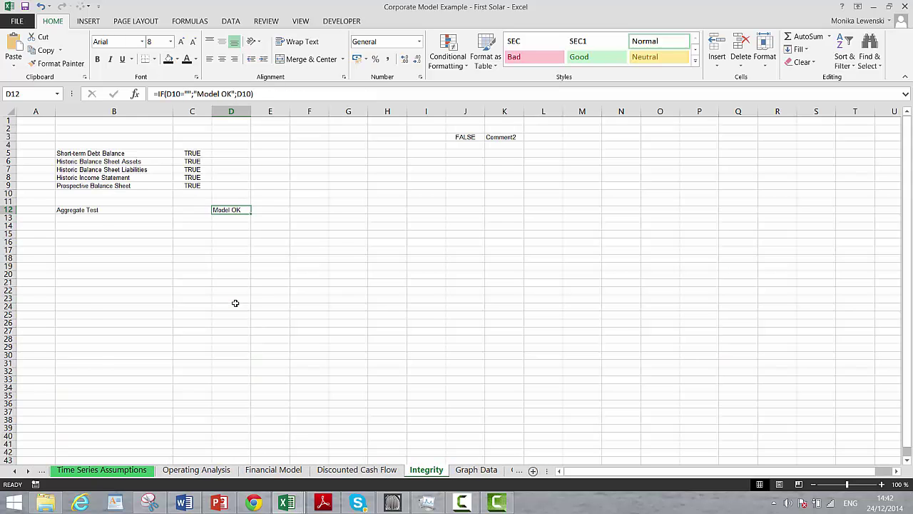
- Check the EBITDA formula in Graph Data E8, then page through Guidance Comparison, Profit and Loss, Segments, Debt and Demand
key("ctrl+Page_Down")
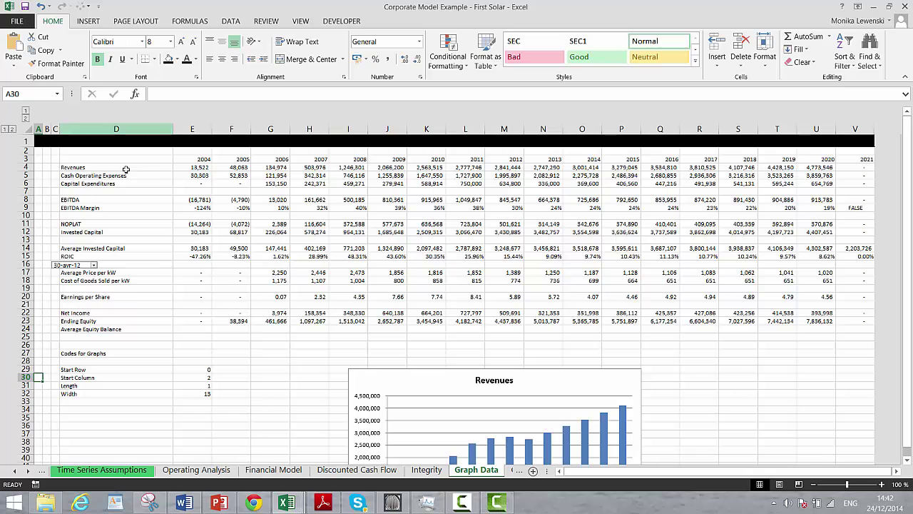
left_click(174, 201)
key("ctrl+Page_Down")
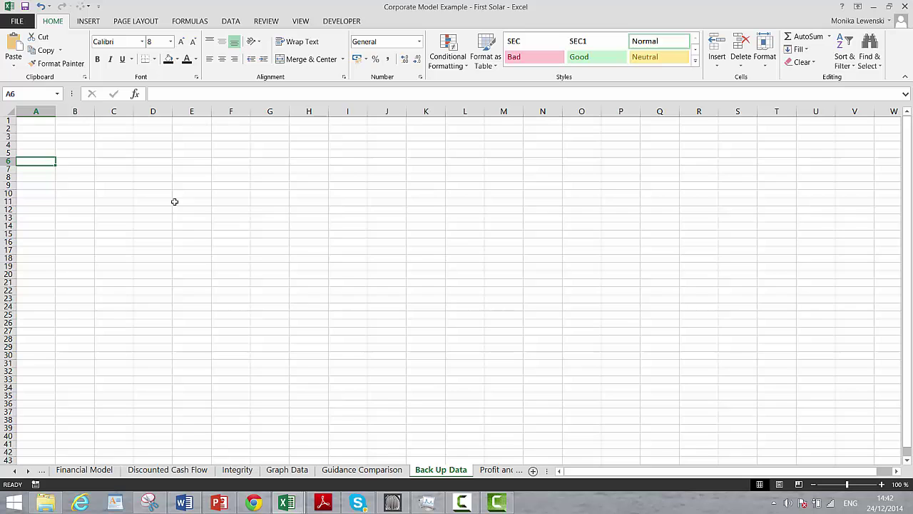
key("ctrl+Page_Down")
key("ctrl+Page_Down")
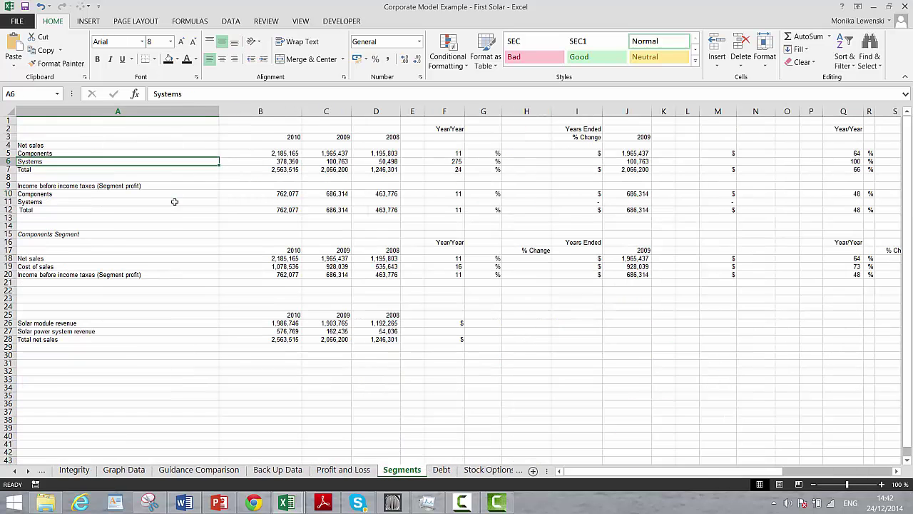
key("ctrl+Page_Down")
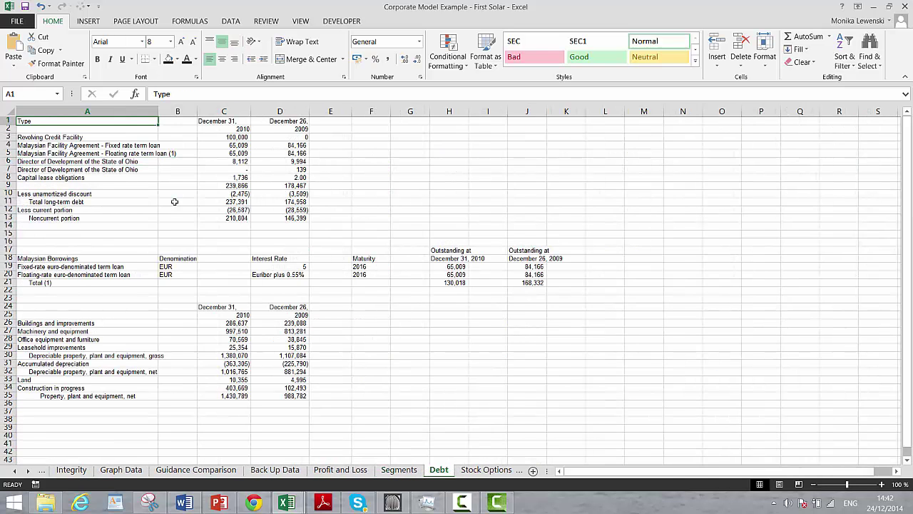
key("ctrl+Page_Down")
key("ctrl+Page_Down")
key("ctrl+Page_Down")
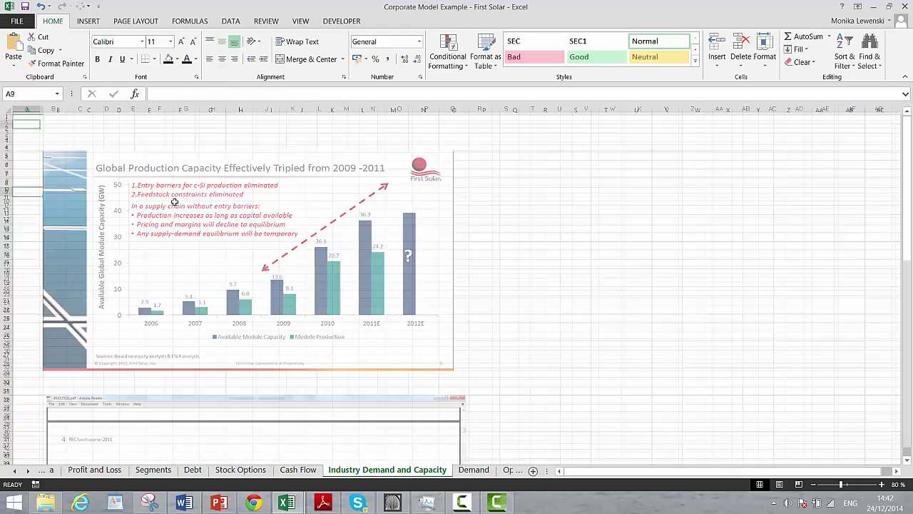
key("ctrl+Page_Down")
- Flip between the Demand, 2011/2012 Guidance, MW Produced and Other Companies sheets, then page back toward Cash Flow
key("ctrl+Page_Up")
key("ctrl+Page_Down")
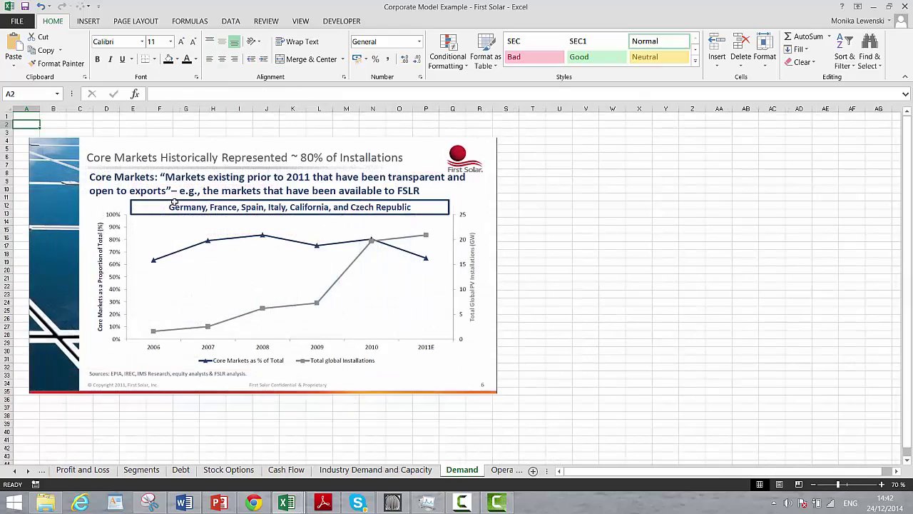
key("ctrl+Page_Down")
key("ctrl+Page_Down")
key("ctrl+Page_Up")
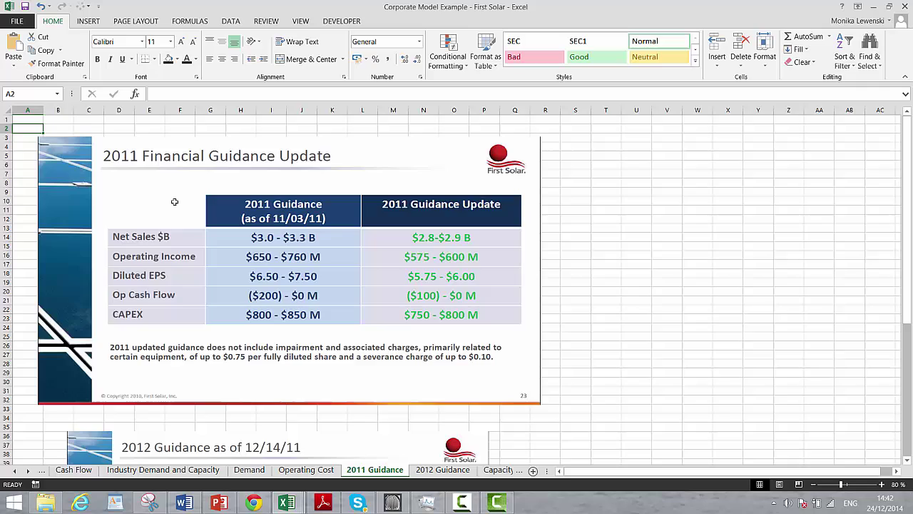
key("ctrl+Page_Down")
key("ctrl+Page_Down")
key("ctrl+Page_Down")
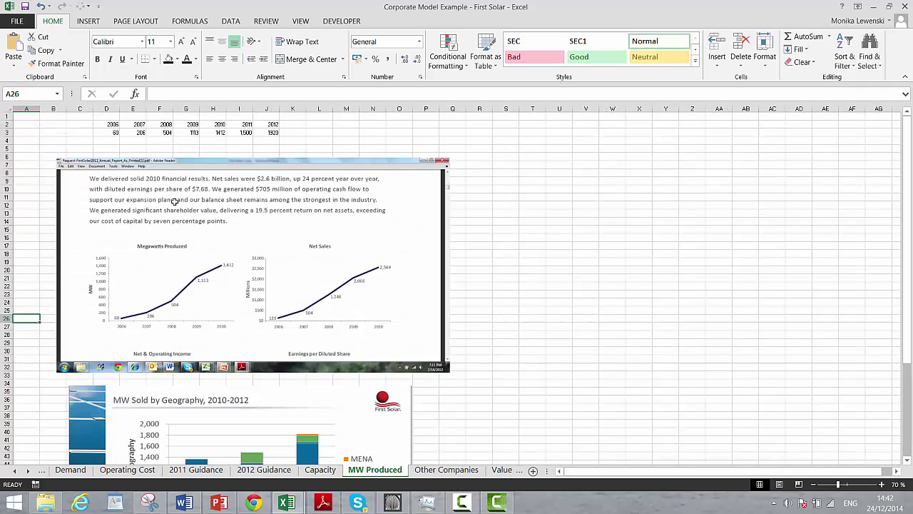
key("ctrl+Page_Down")
key("ctrl+Page_Up")
key("ctrl+Page_Down")
key("ctrl+Page_Down")
key("ctrl+Page_Down")
key("ctrl+Page_Up")
key("ctrl+Page_Up")
key("ctrl+Page_Up")
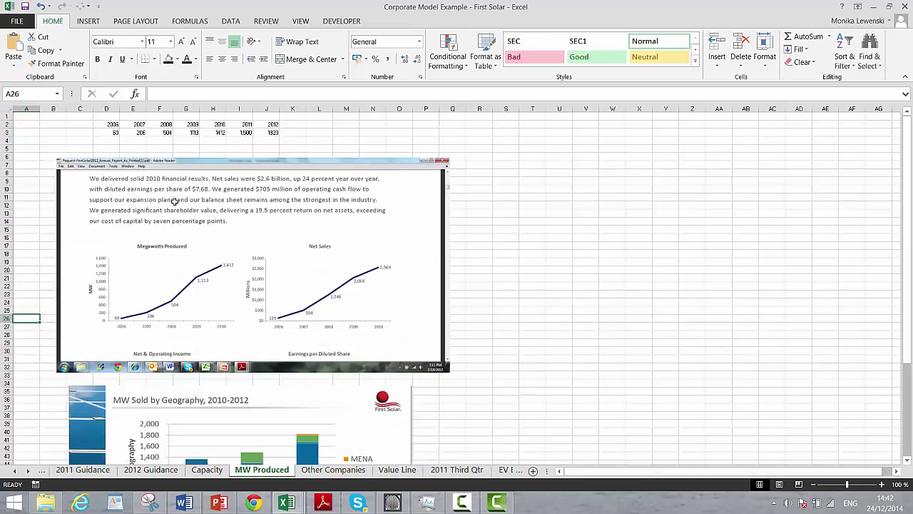
key("ctrl+Page_Up")
key("ctrl+Page_Up")
key("ctrl+Page_Up")
key("ctrl+Page_Up")
key("ctrl+Page_Up")
key("ctrl+Page_Up")
key("ctrl+Page_Up")
key("ctrl+Page_Up")
key("ctrl+Page_Up")
key("ctrl+Page_Up")
key("ctrl+Page_Up")
key("ctrl+Page_Up")
key("ctrl+Page_Up")
key("ctrl+Page_Up")
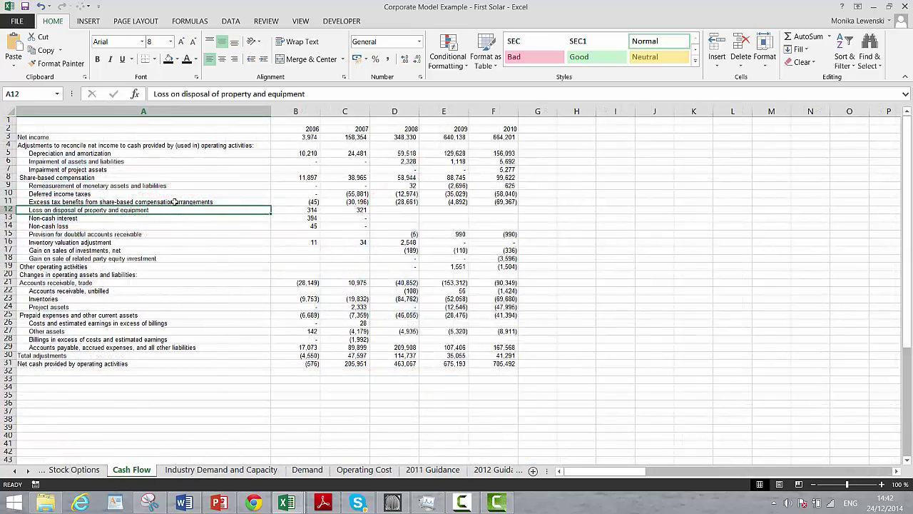
- Page back to the Contents and Model Structure sheet and bring up Camtasia's Stop control
key("ctrl+Page_Up")
key("ctrl+Page_Up")
key("ctrl+Page_Up")
key("ctrl+Page_Up")
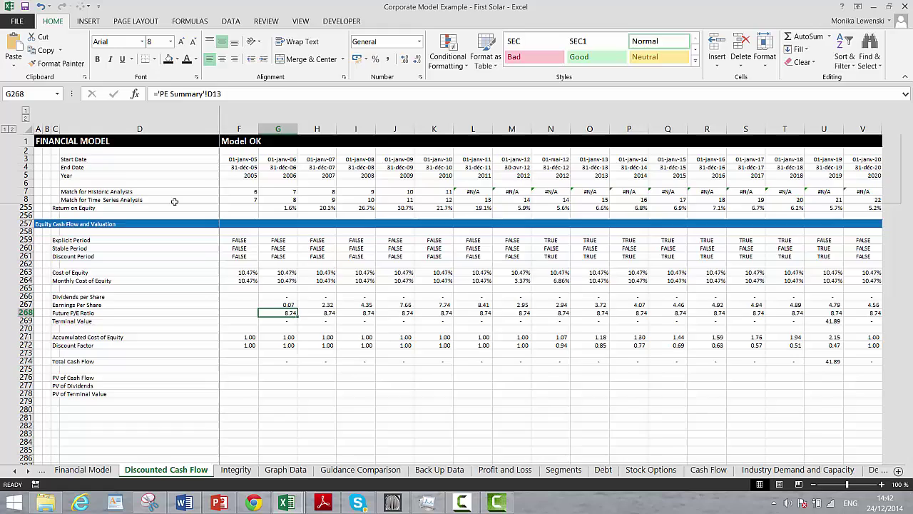
key("ctrl+Page_Up")
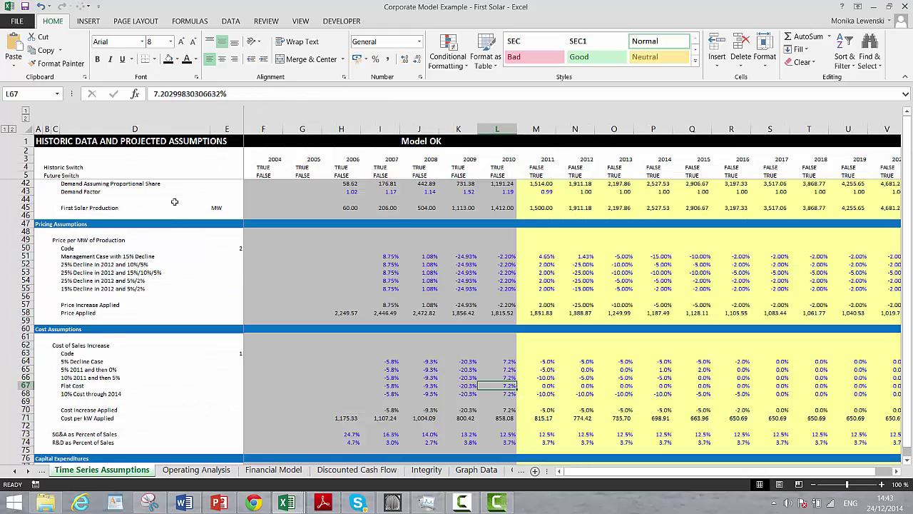
key("ctrl+Page_Up")
key("ctrl+Page_Up")
key("ctrl+Page_Up")
key("ctrl+Page_Up")
key("ctrl+Page_Up")
key("ctrl+Page_Up")
key("ctrl+Page_Up")
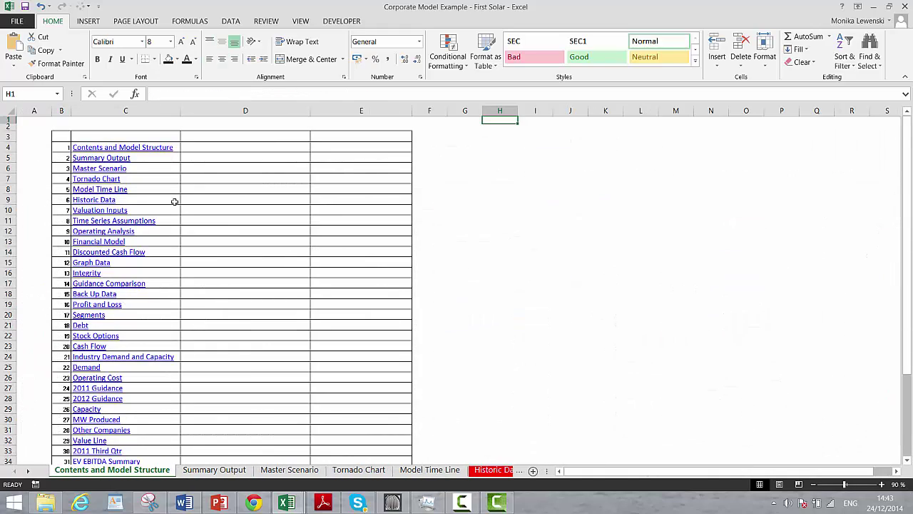
left_click(479, 156)
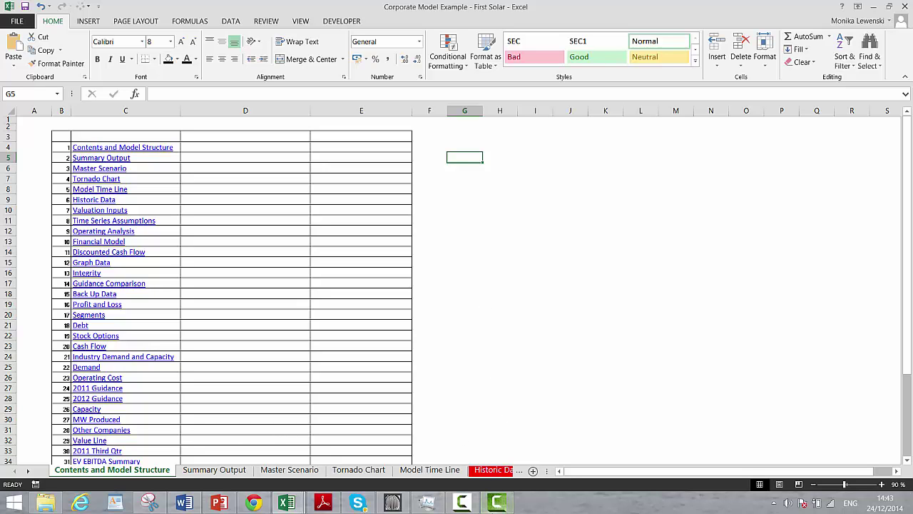
left_click(500, 503)
left_click(471, 504)
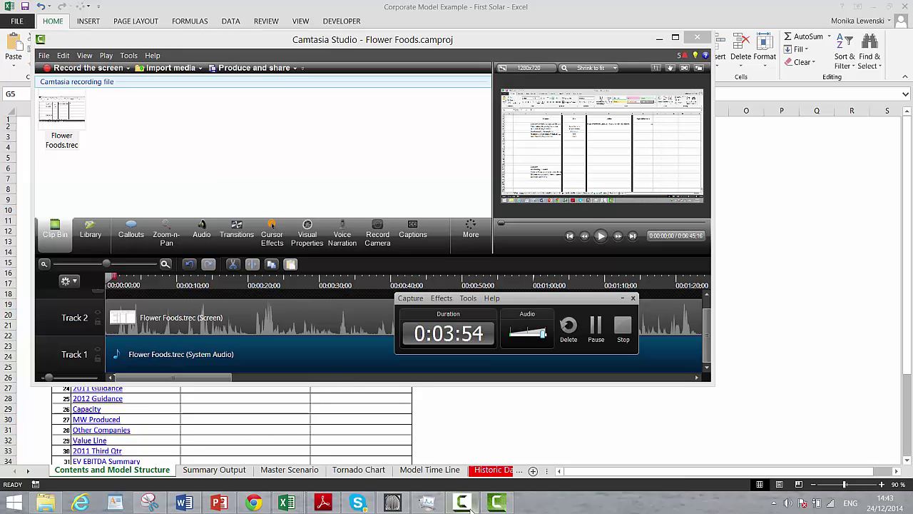